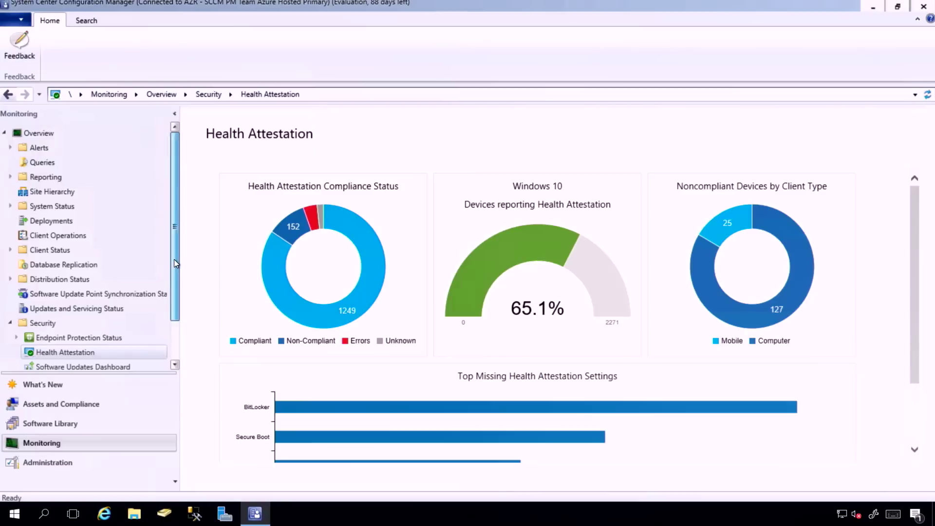
- Pick Join Azure Active Directory as the way this device connects
scroll(178, 205, down, 1)
scroll(177, 205, up, 1)
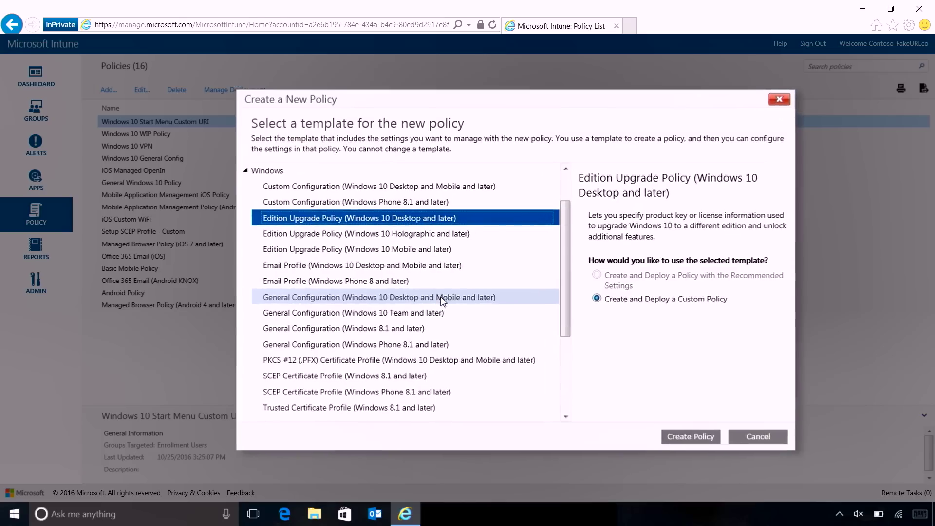
click(438, 304)
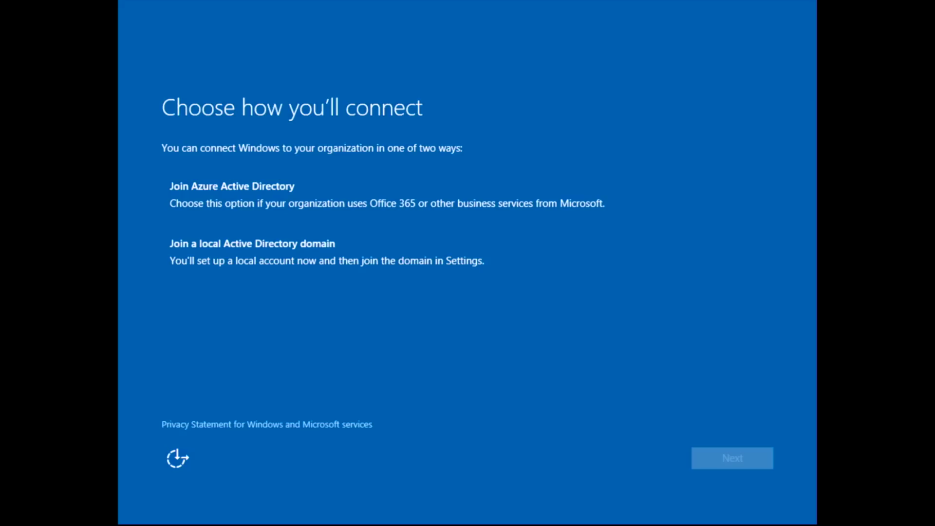
click(232, 186)
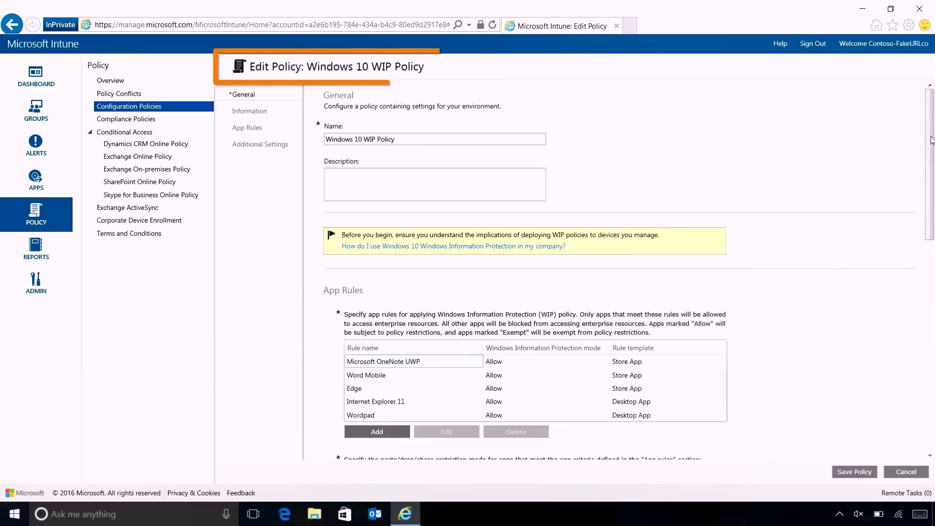
drag(930, 140, 924, 235)
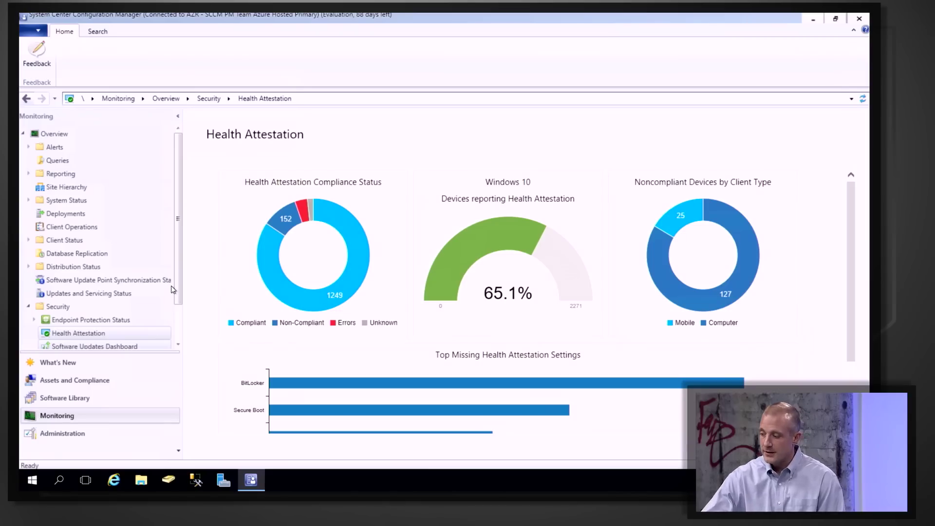
drag(180, 234, 181, 200)
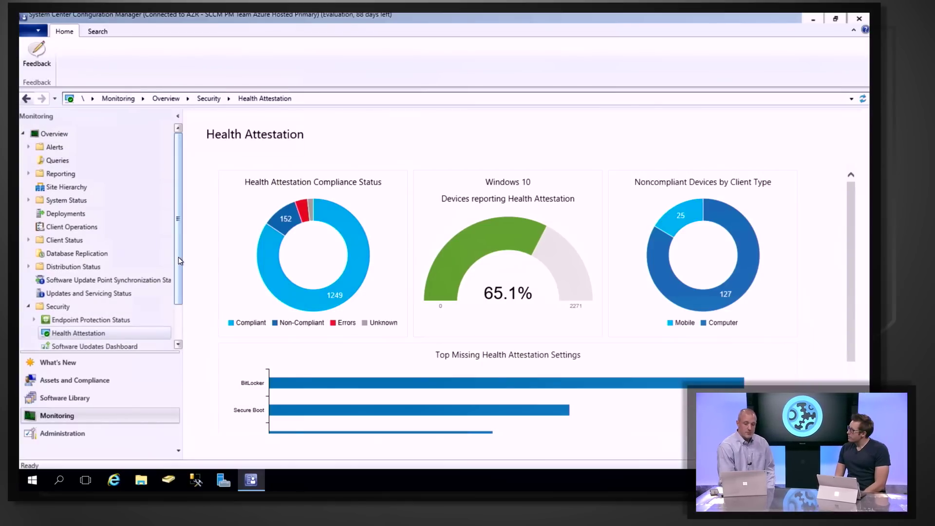
drag(178, 256, 175, 300)
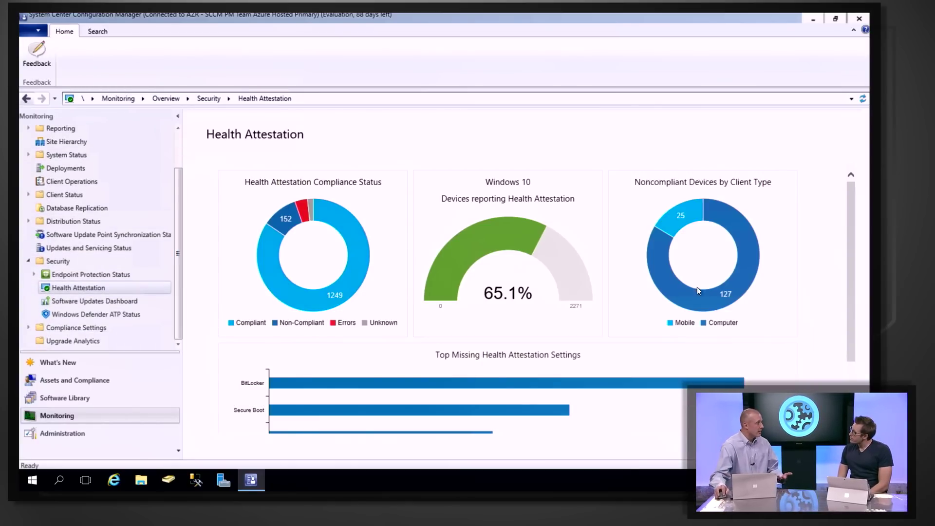
drag(853, 194, 853, 264)
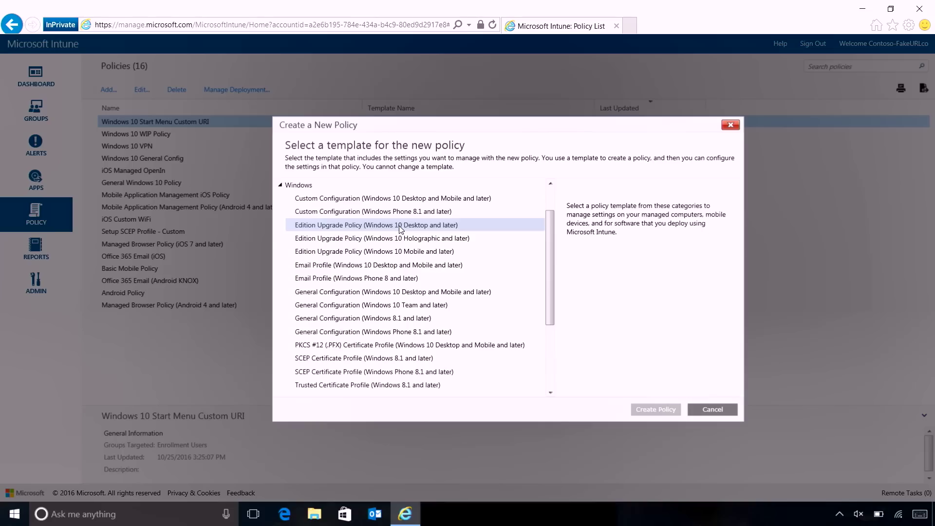
- Preview the Edition Upgrade, General Configuration, PKCS #12 certificate and Windows 10 VPN Profile templates
click(399, 226)
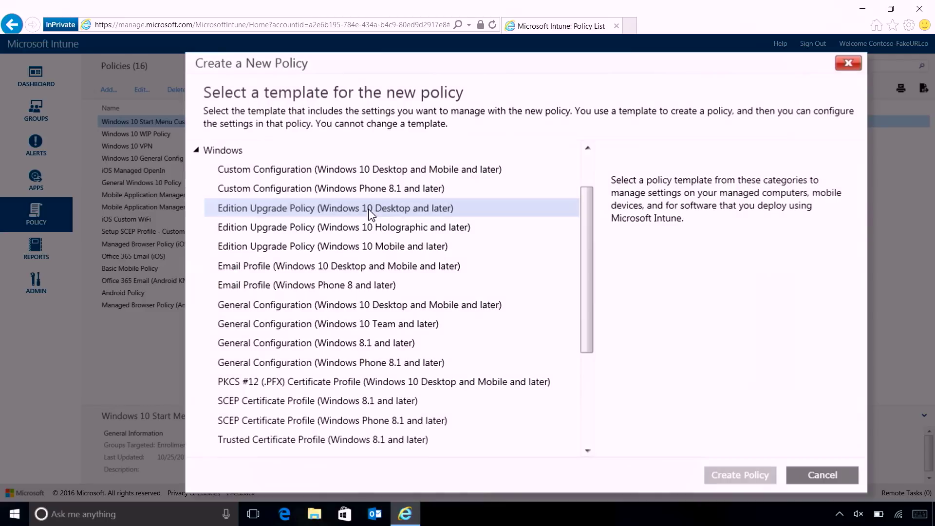
click(400, 226)
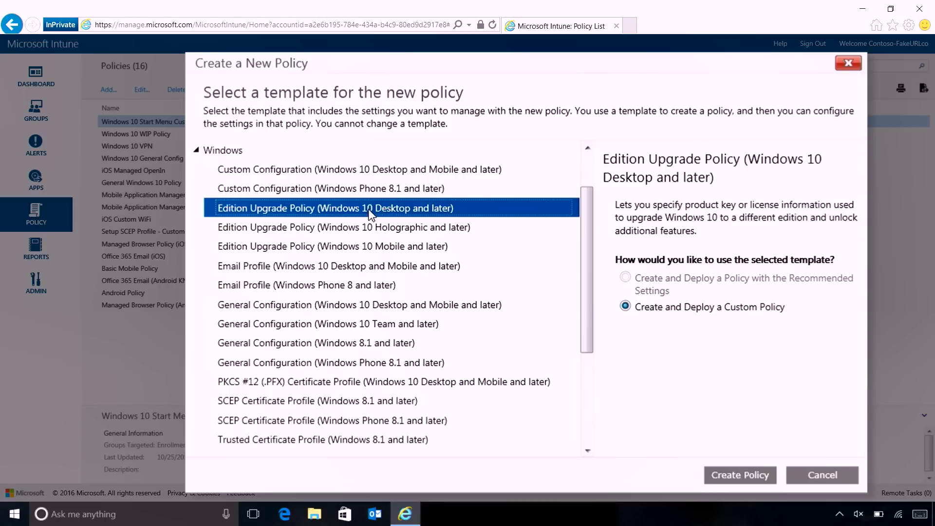
click(437, 307)
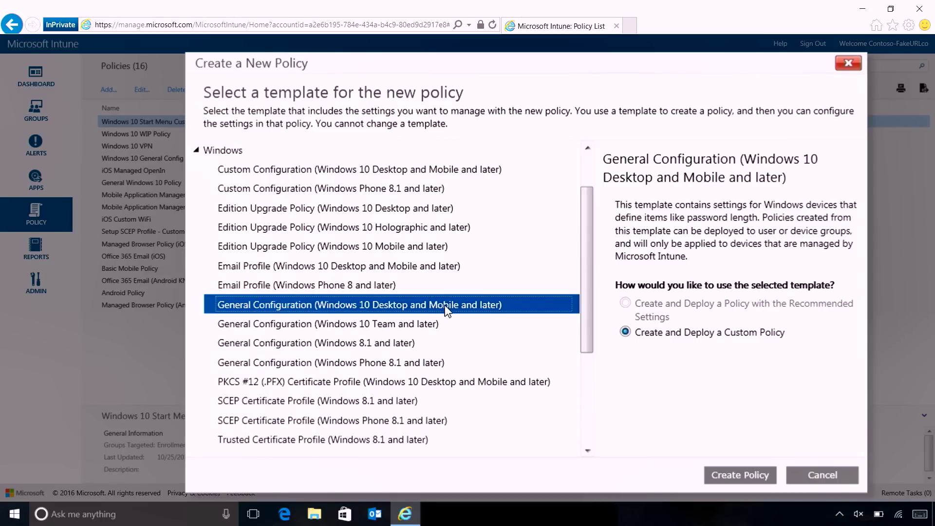
click(530, 382)
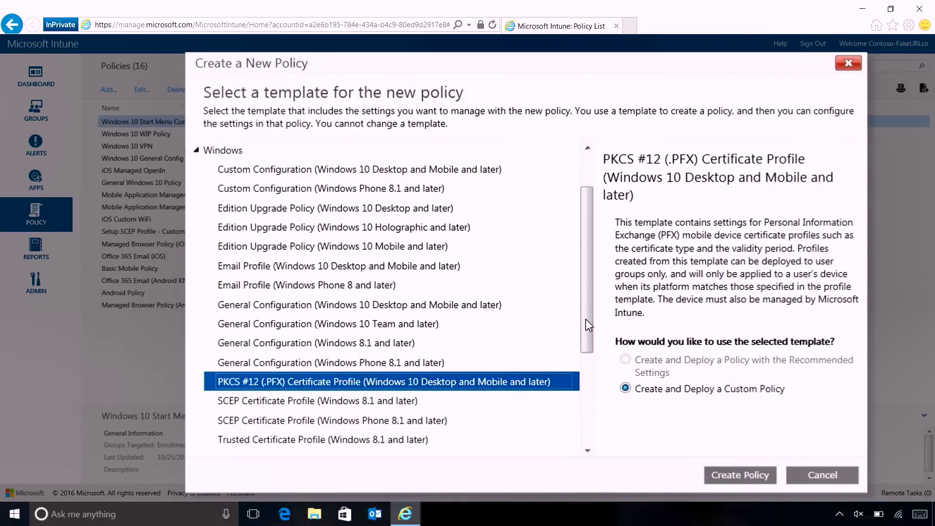
drag(584, 322, 583, 404)
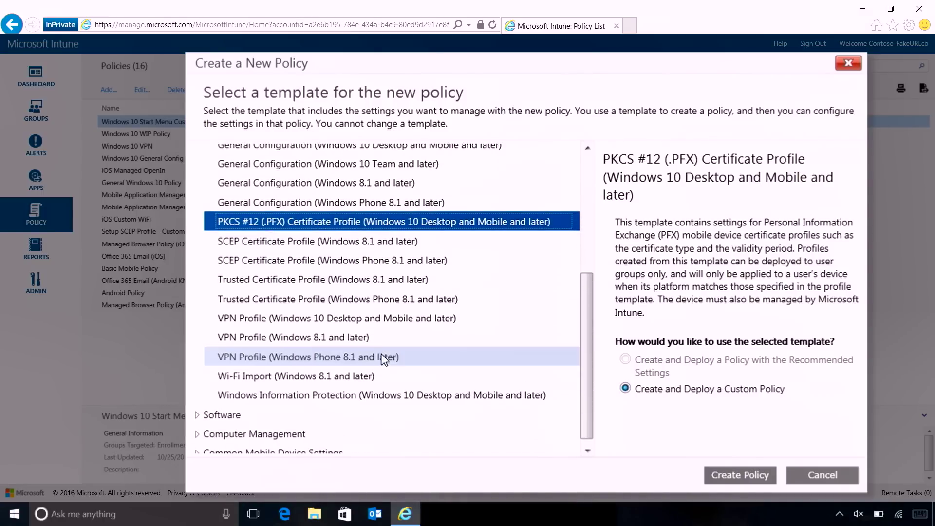
click(376, 320)
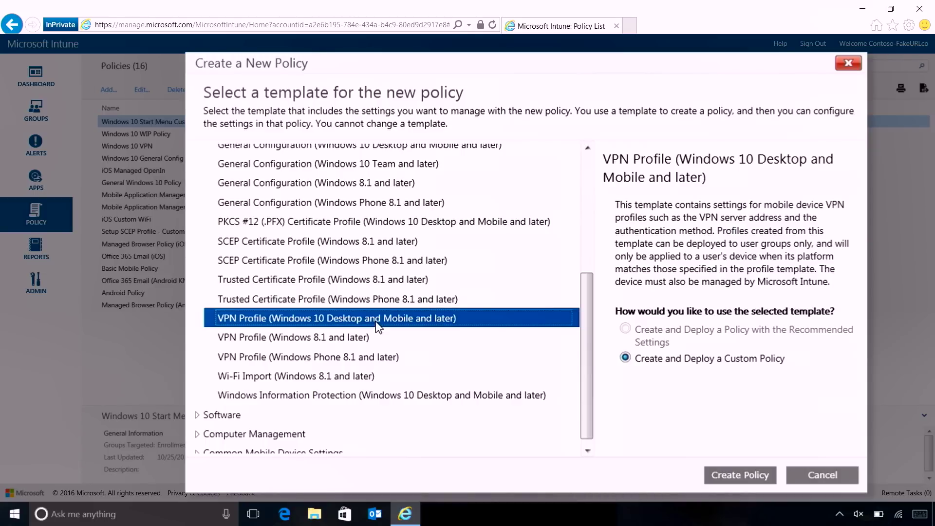
- View the Windows Information Protection template, cancel, and open Windows 10 WIP Policy
click(507, 396)
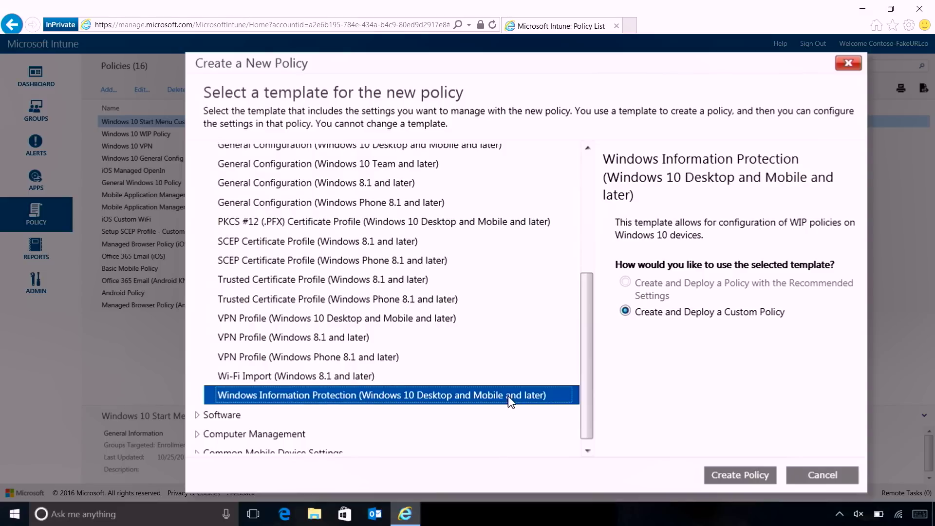
click(816, 476)
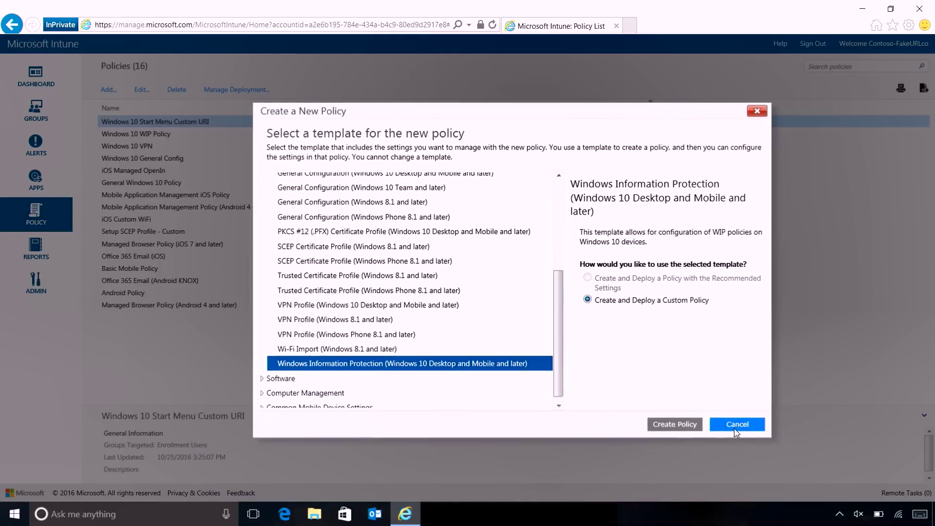
double_click(293, 135)
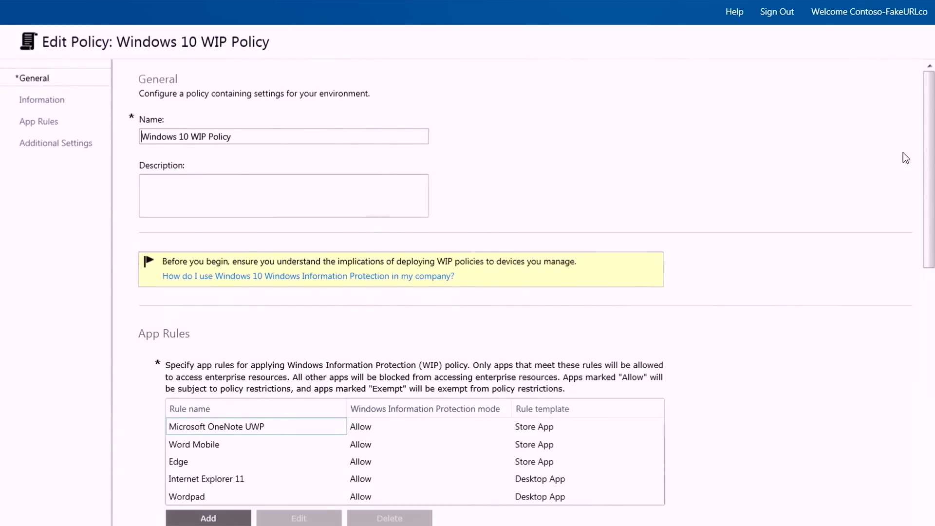
drag(931, 139, 928, 421)
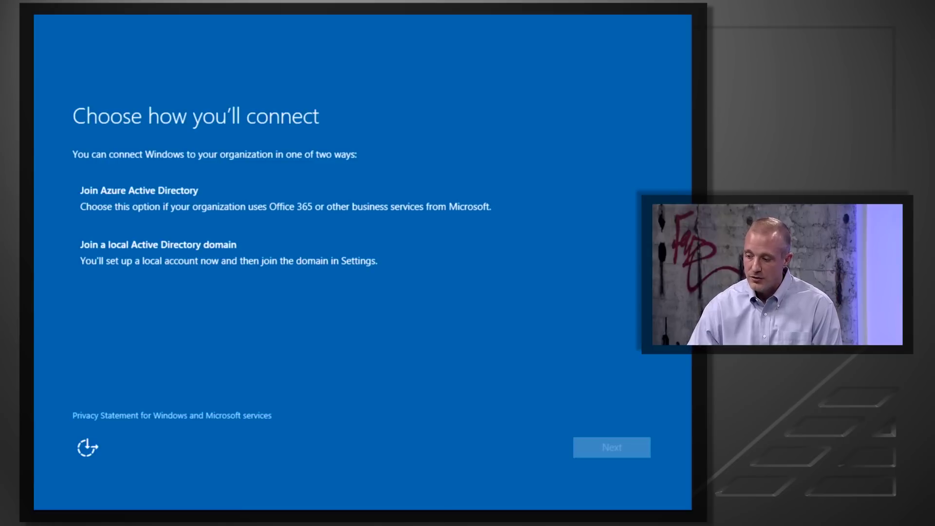
- Confirm the Azure AD join and sign in with the work account's e-mail and password
click(287, 205)
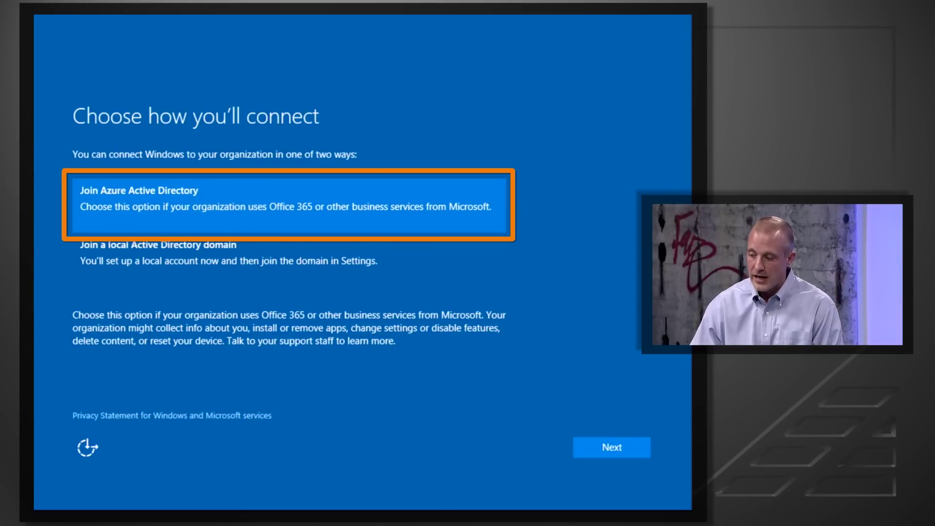
key(Return)
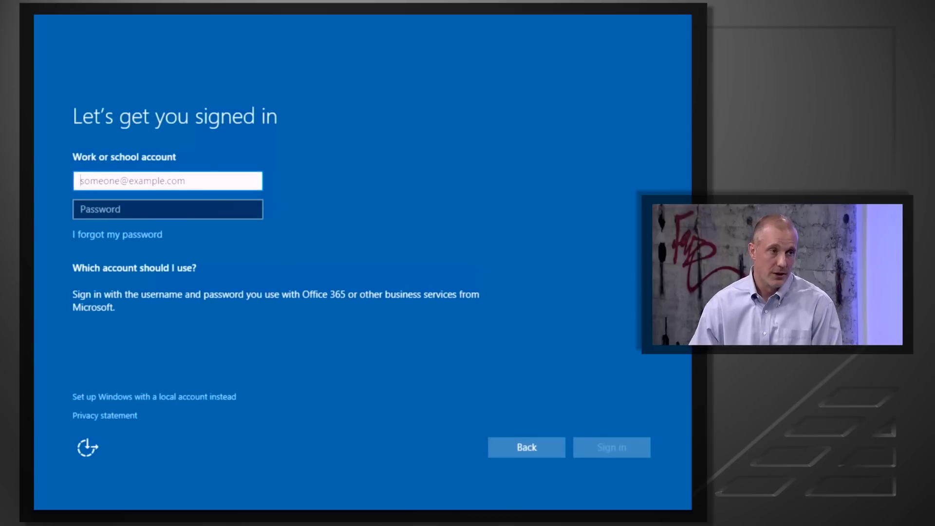
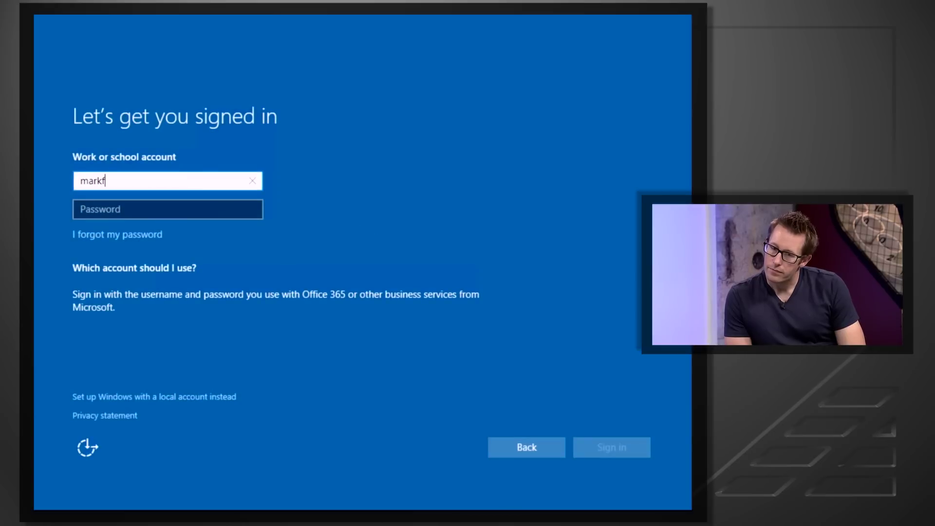
key(Tab)
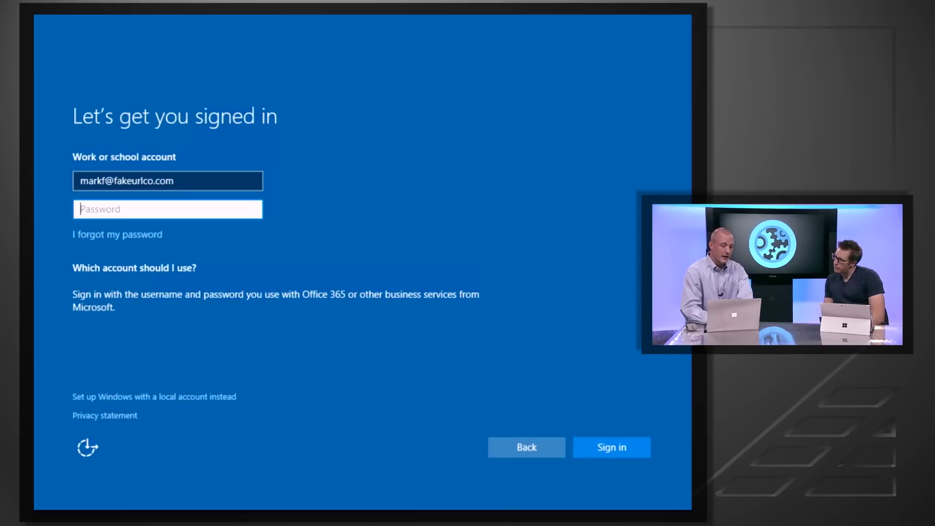
text(*********)
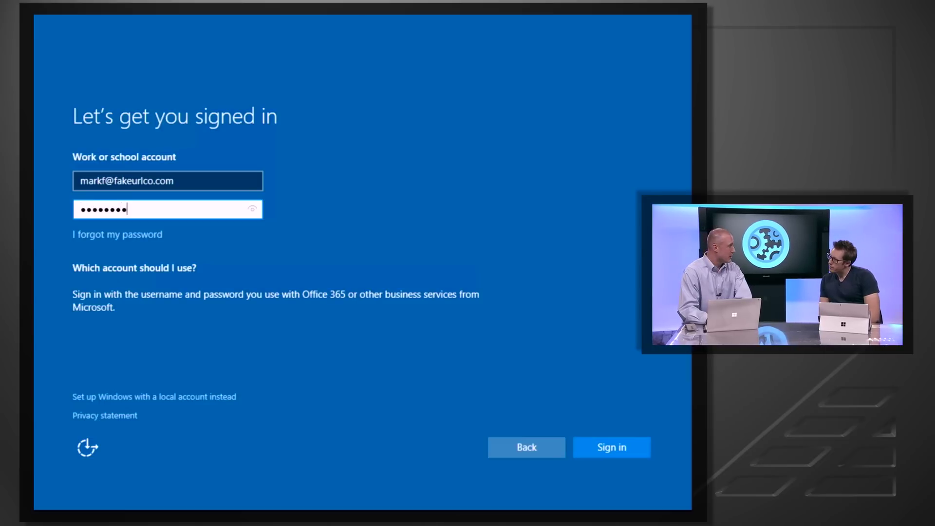
key(Return)
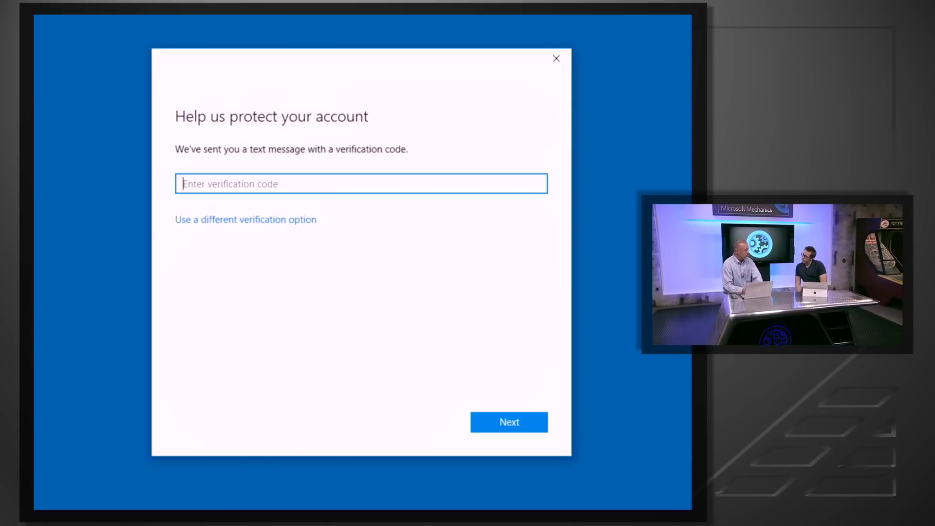
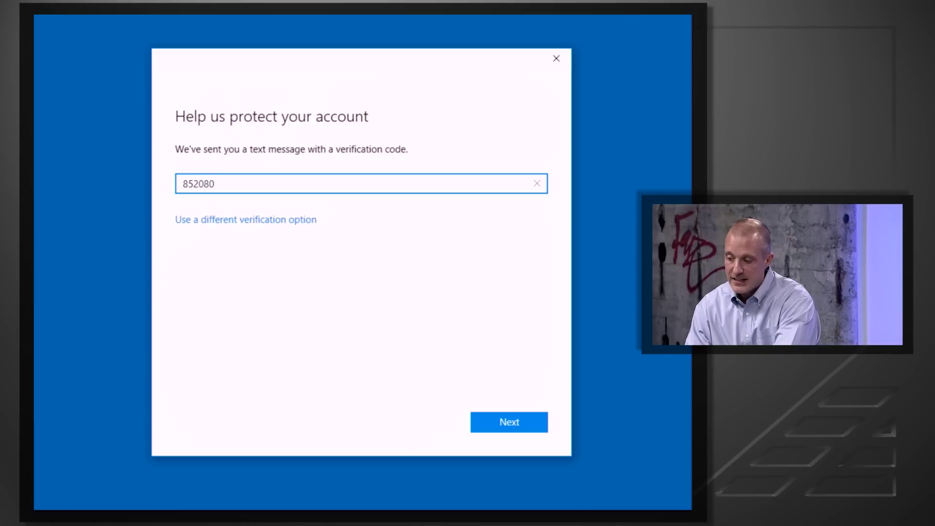
- Enter the texted verification code and submit it
key(Return)
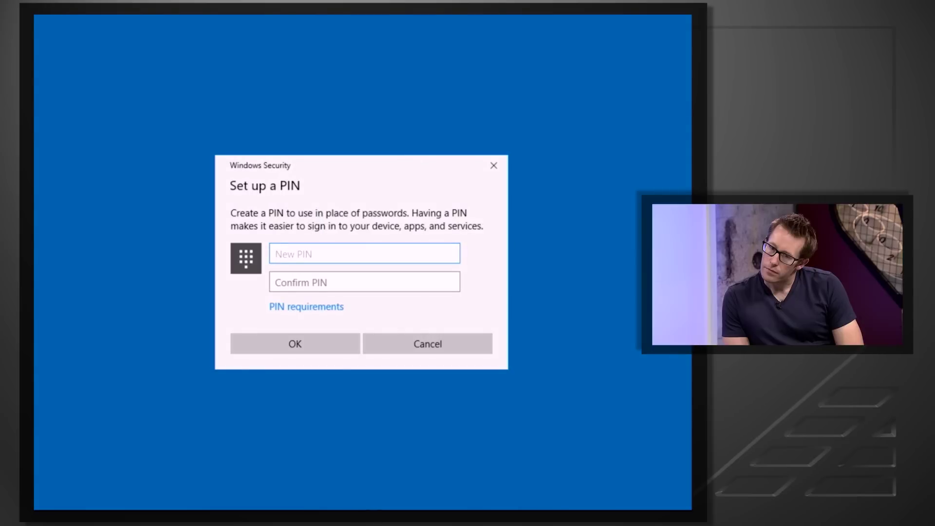
- Create and confirm an eight-digit PIN, then acknowledge the notice to reach the desktop
key(Tab)
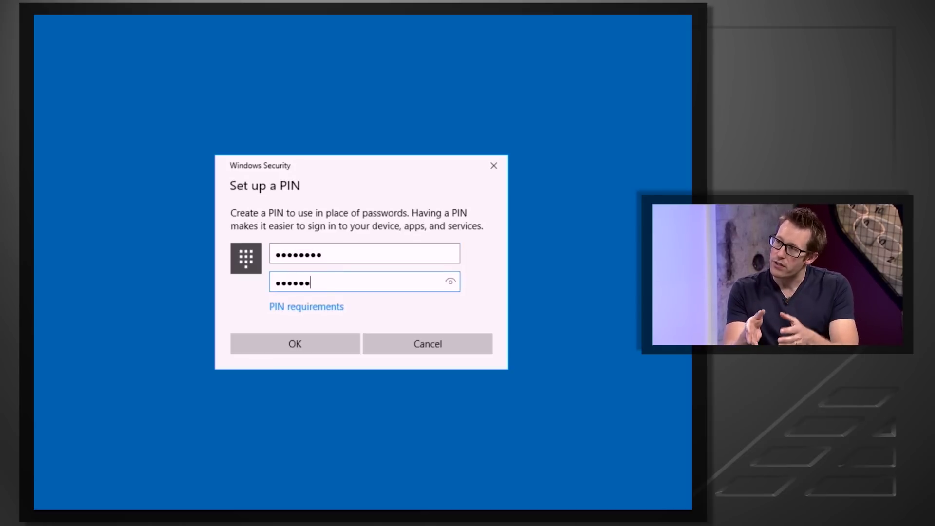
key(Return)
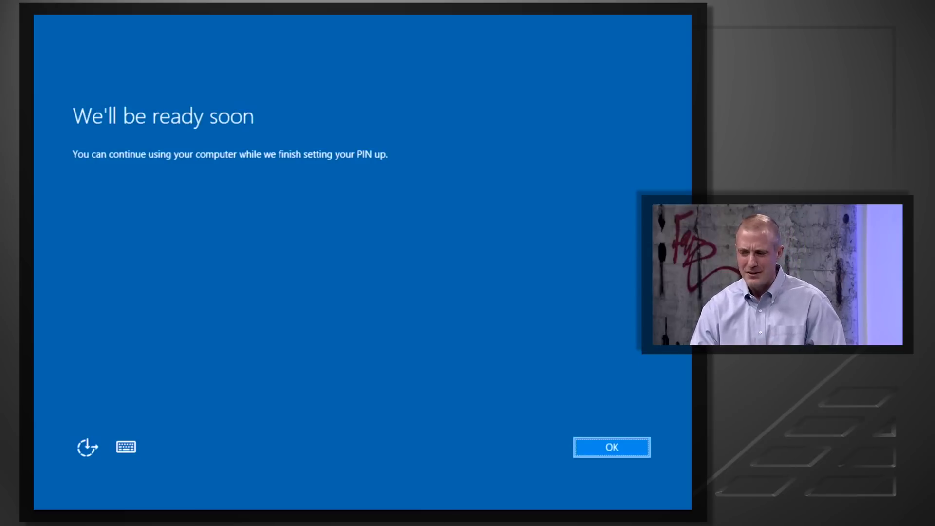
key(Return)
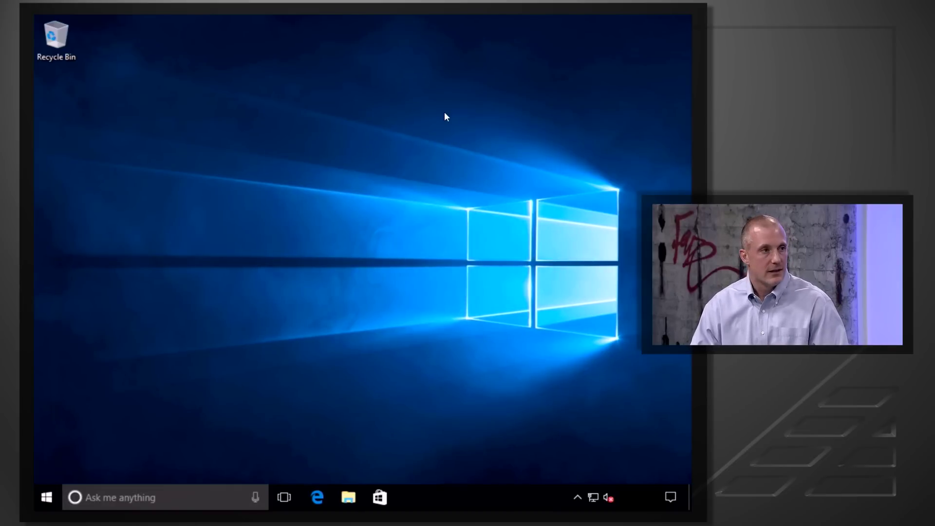
key(super+i)
text(work or school)
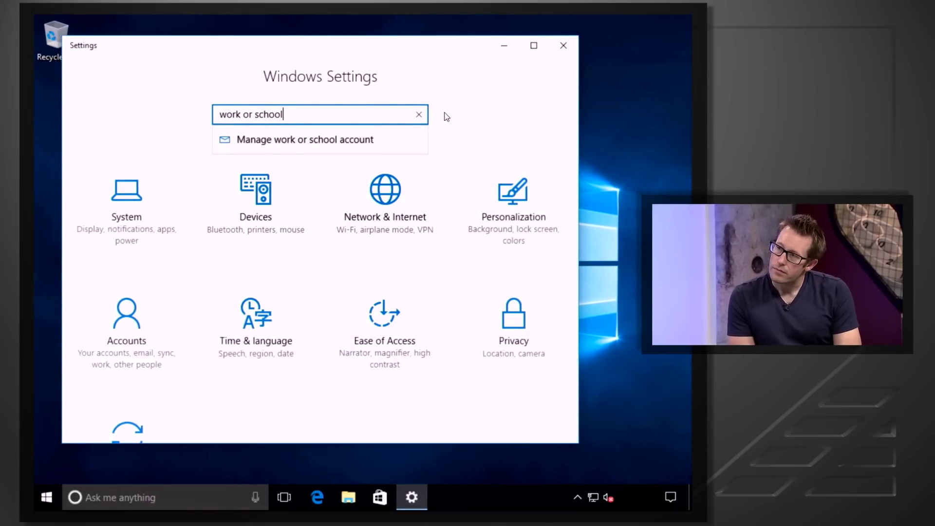
click(324, 139)
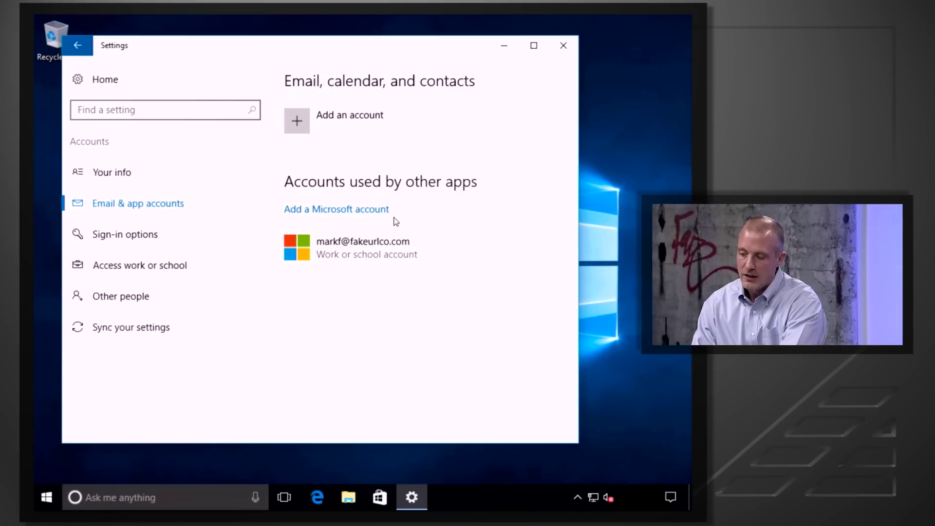
click(388, 259)
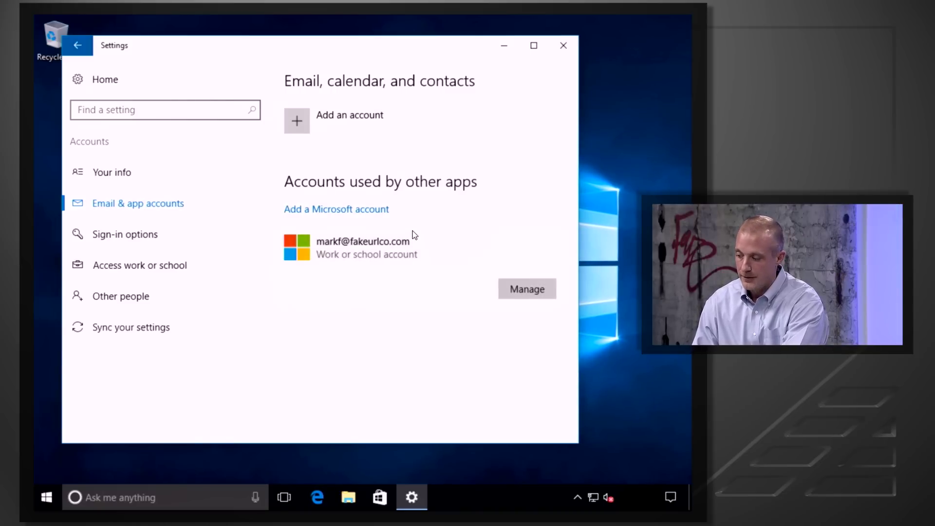
click(134, 267)
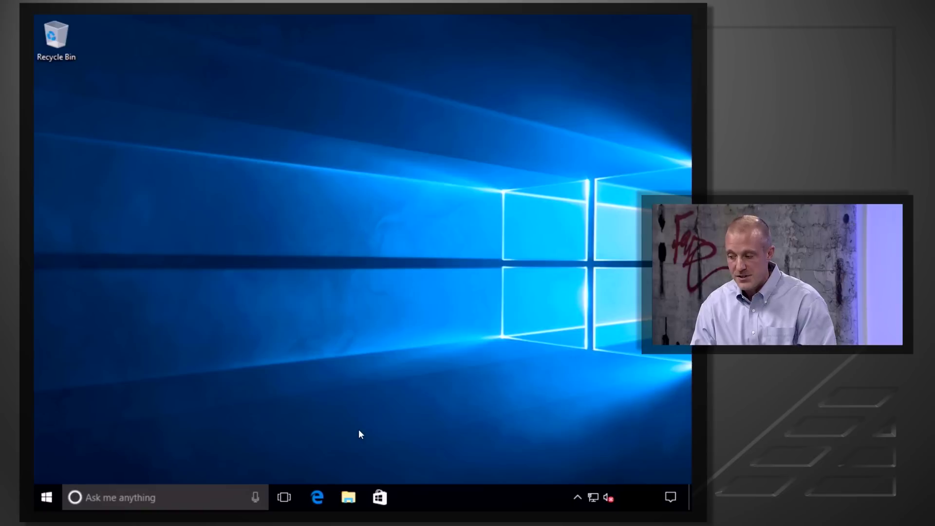
- Open Control Panel via a search for 'control', then open Configuration Manager
click(191, 497)
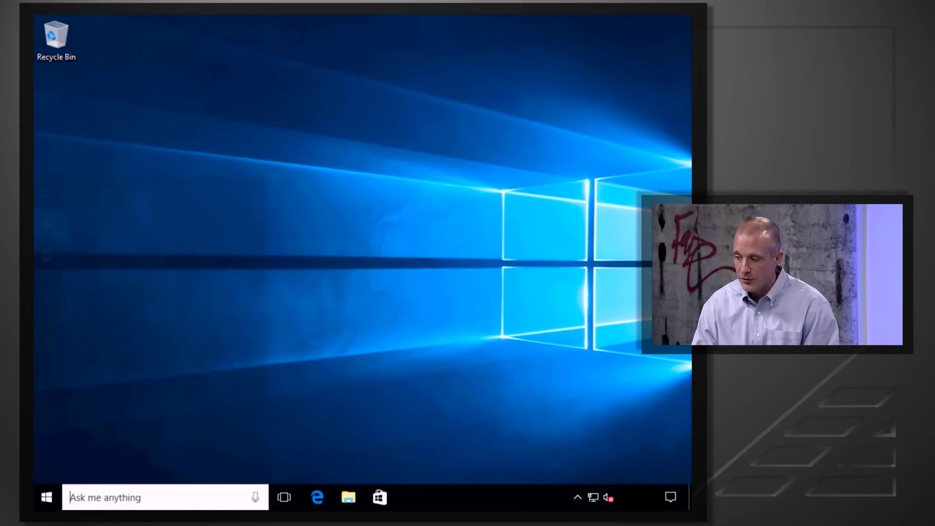
text(control)
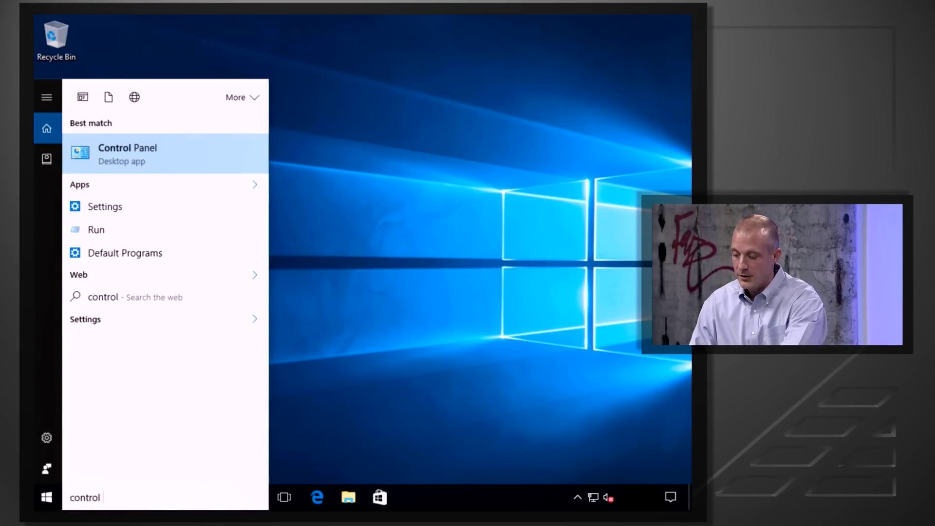
key(Return)
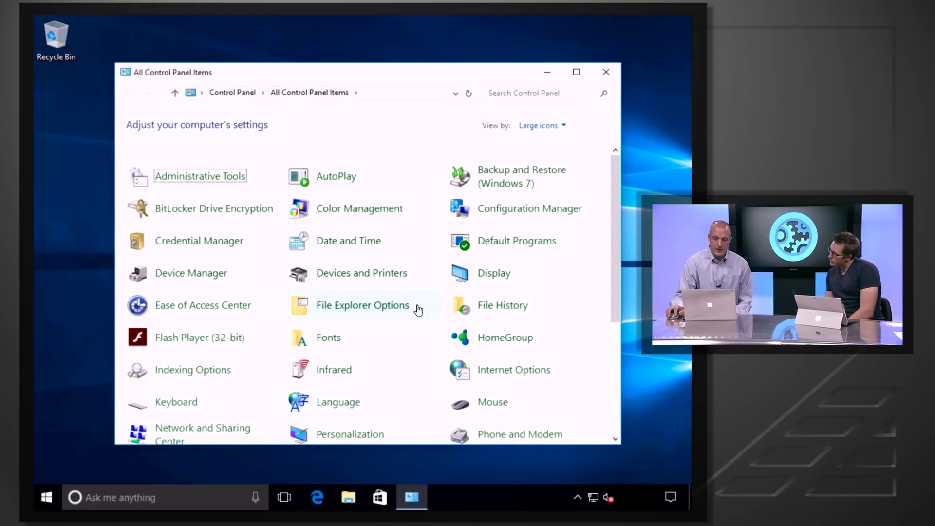
click(508, 209)
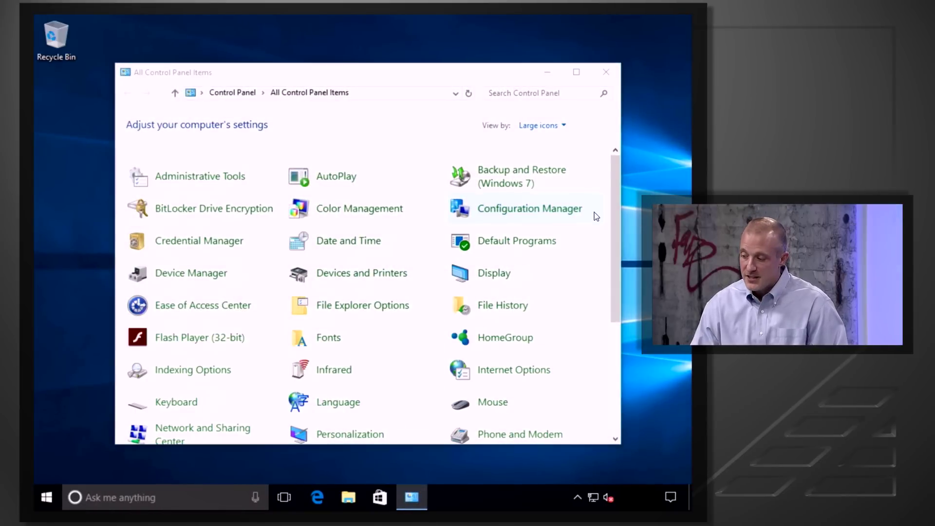
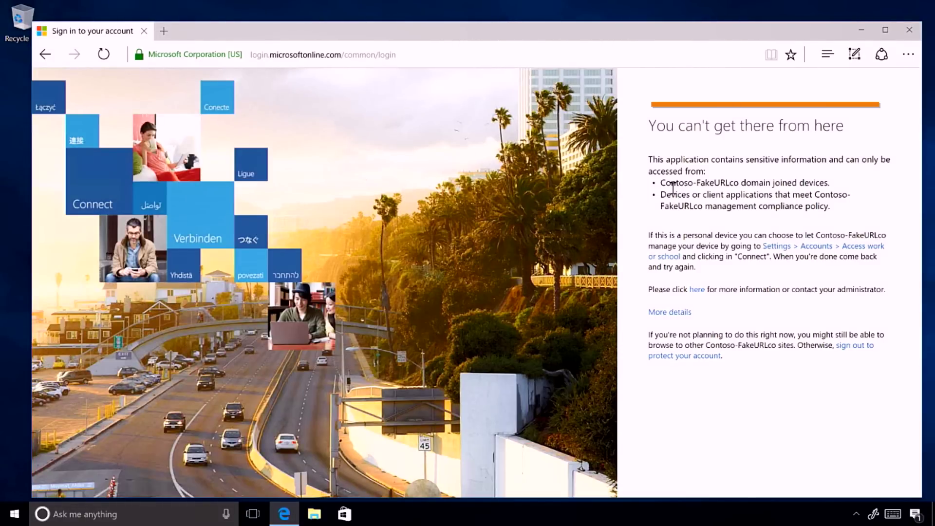
- Connect the device to the work or school account, signing in with the work e-mail and password
click(809, 248)
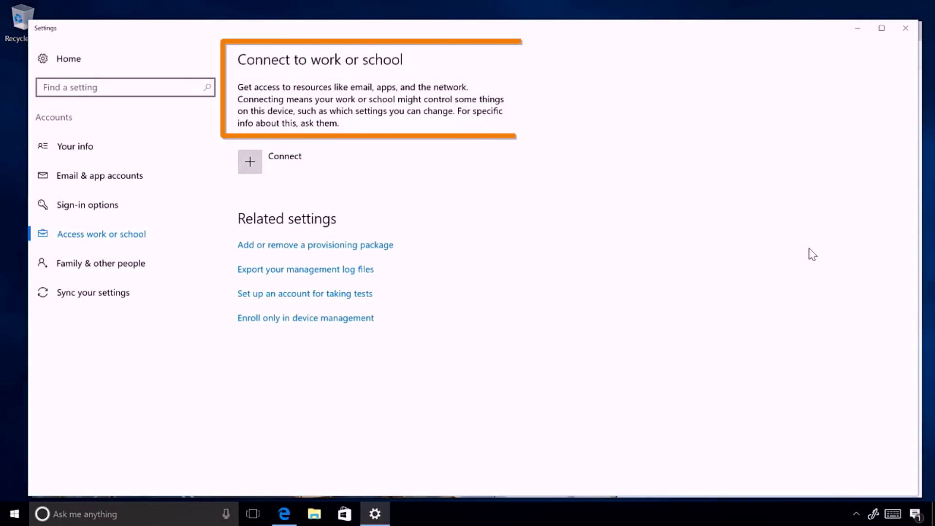
click(256, 157)
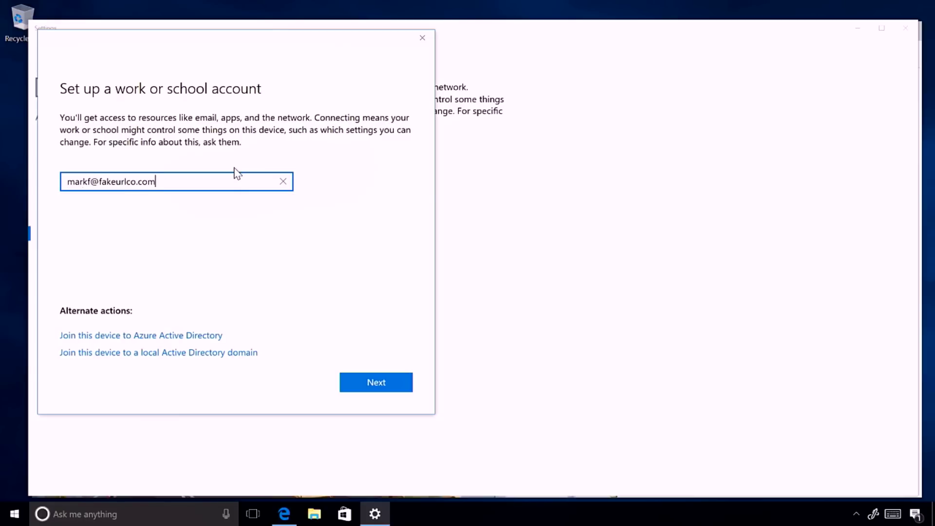
key(Return)
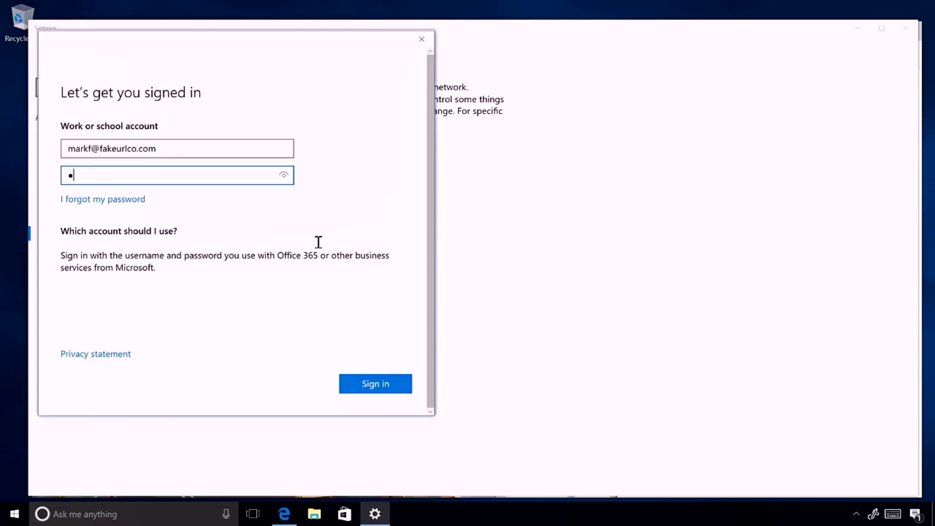
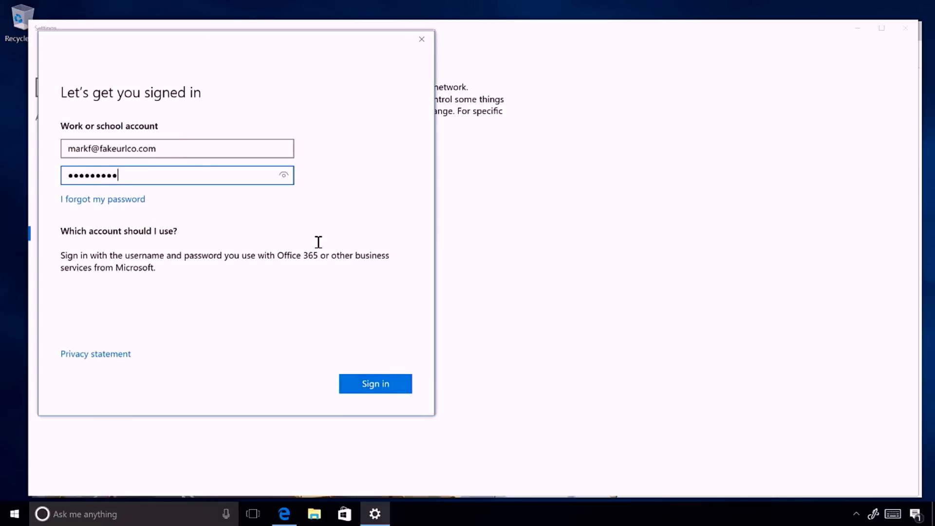
key(Return)
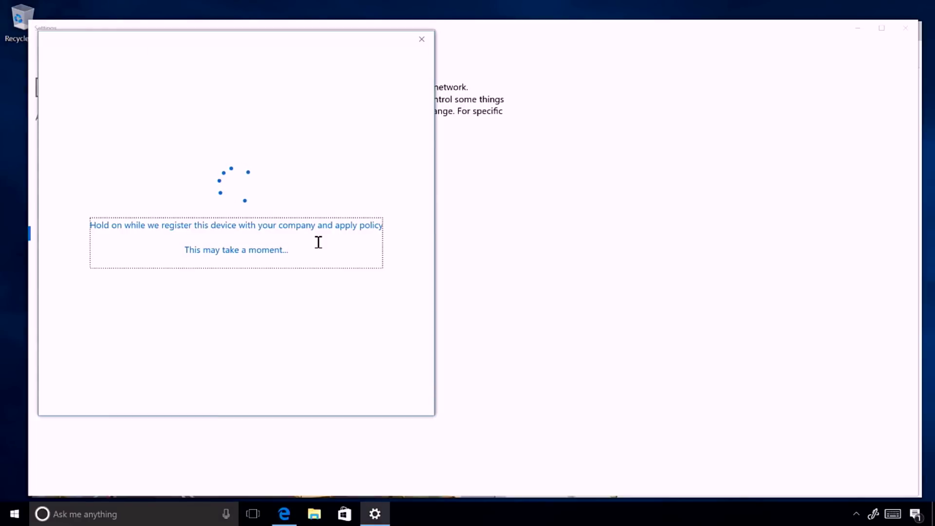
click(375, 380)
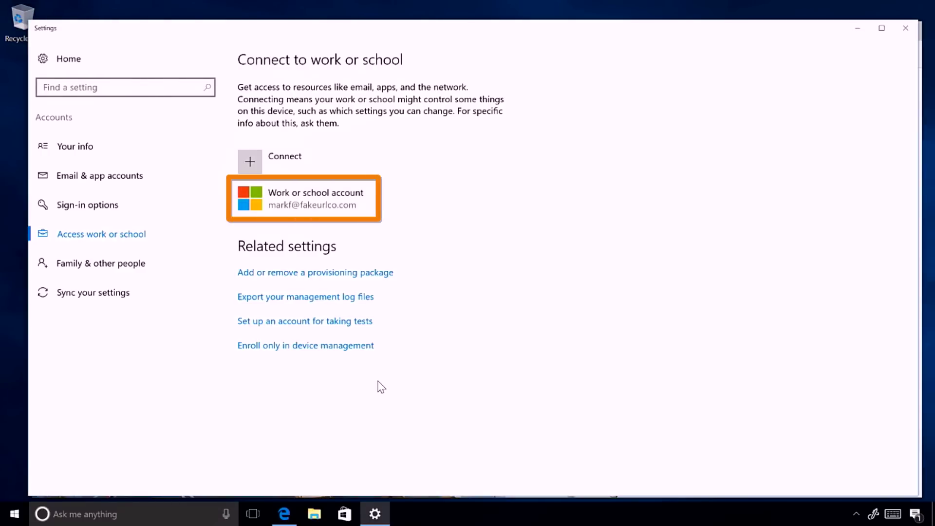
- Leave Settings and try loading outlook.office.com in Microsoft Edge
click(906, 28)
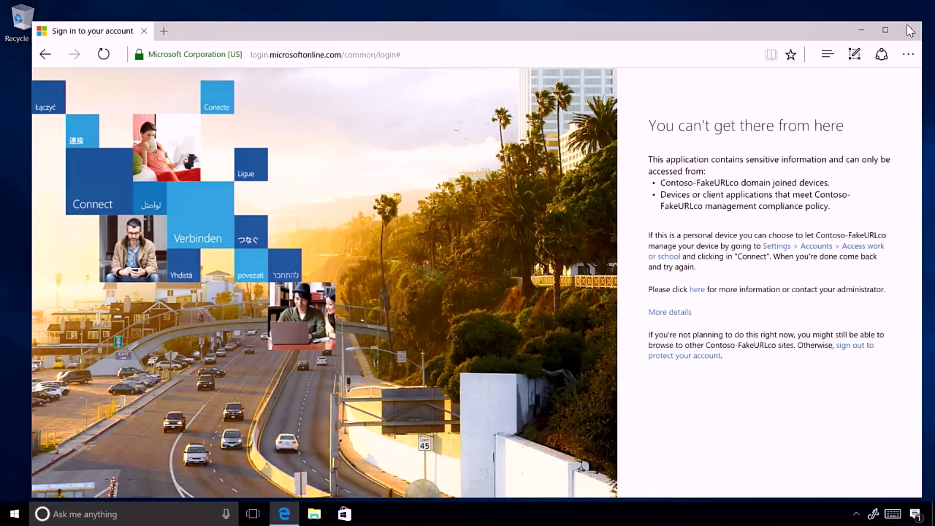
click(660, 54)
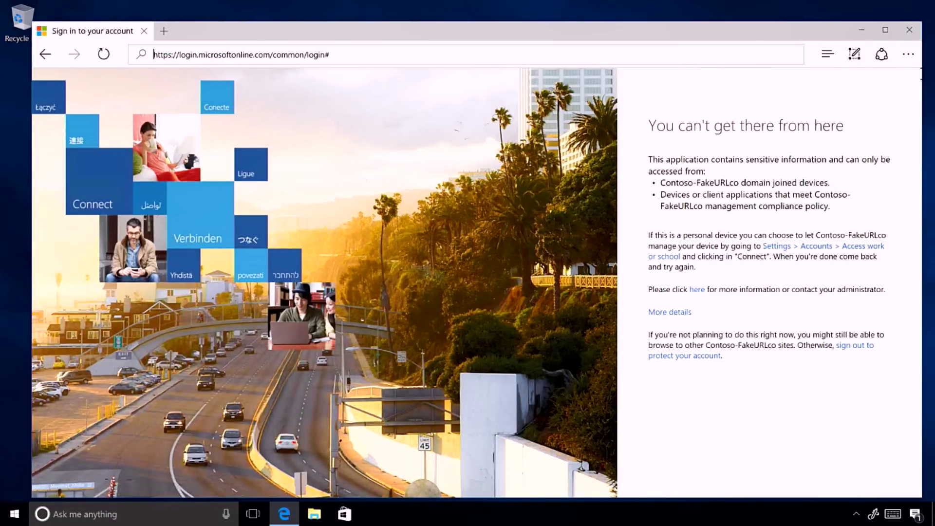
text(outl)
key(Return)
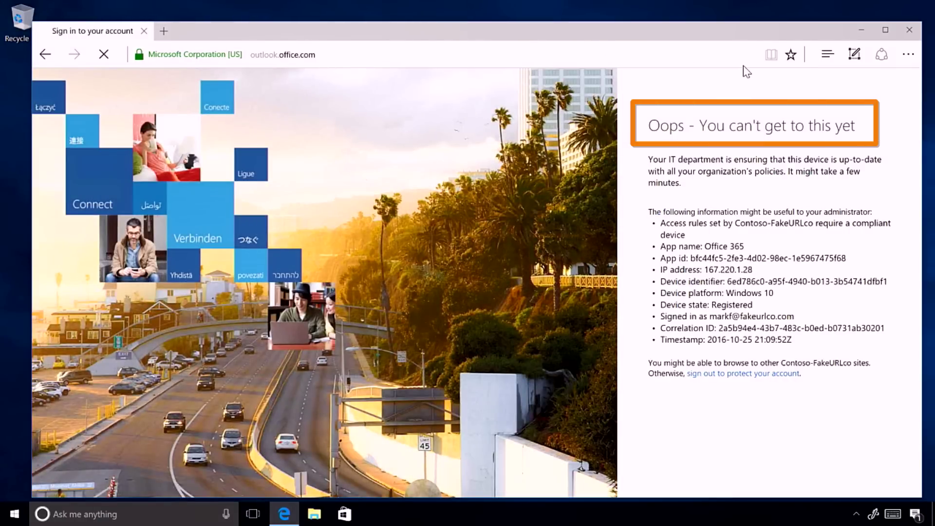
- Restart Edge and load outlook.office.com again so Outlook on the web opens
click(909, 30)
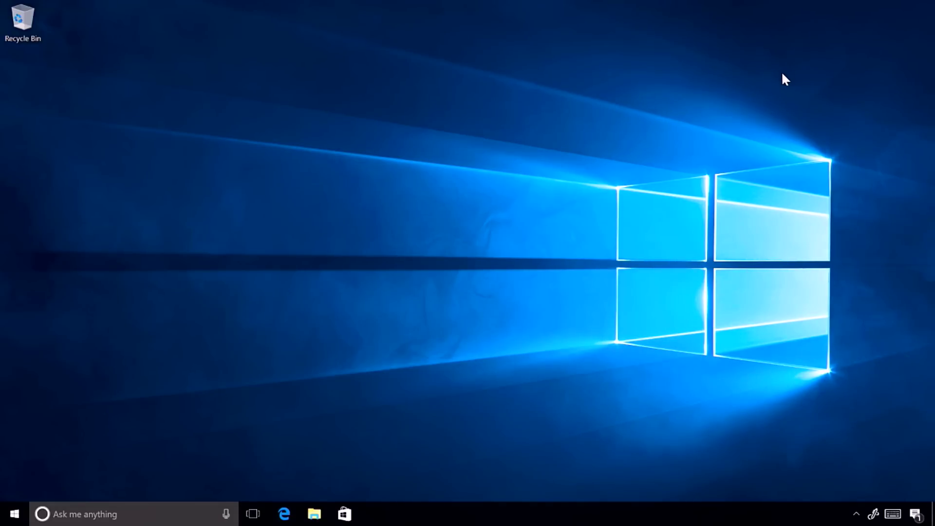
click(284, 513)
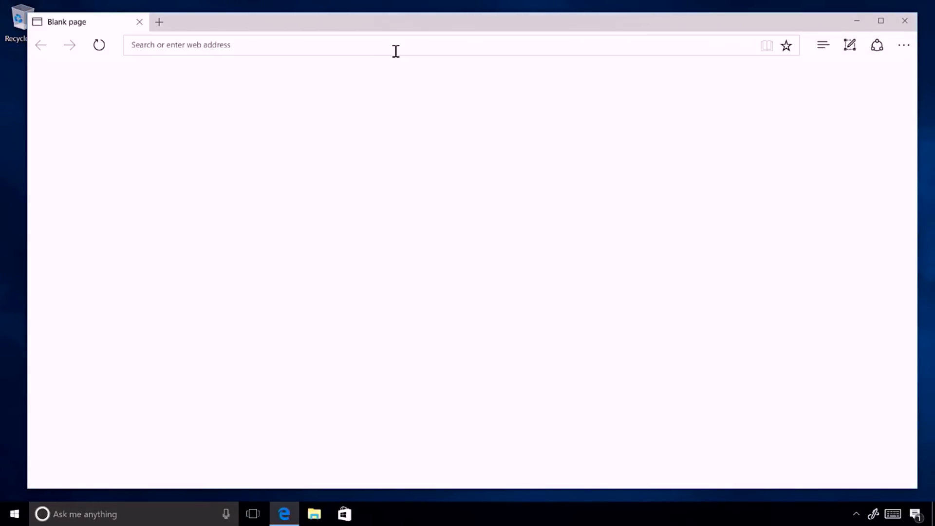
text(outlook.office.com/)
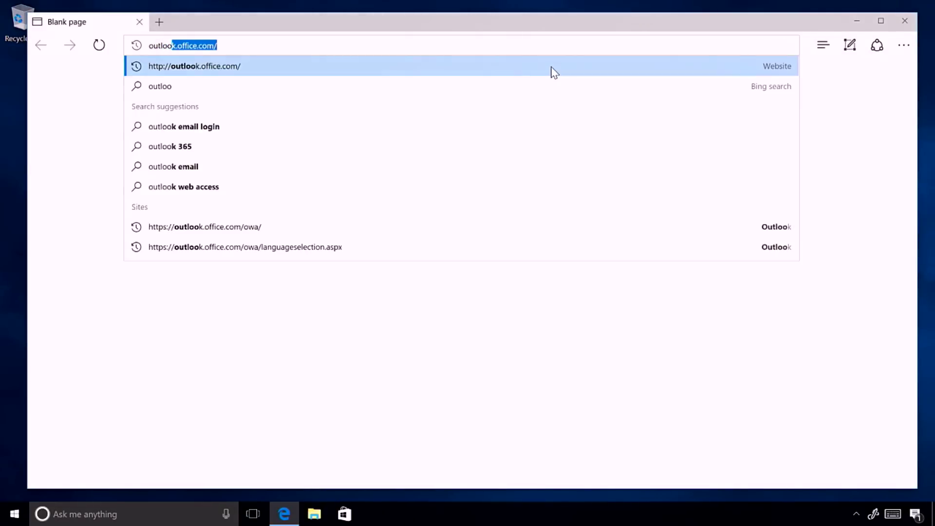
key(Return)
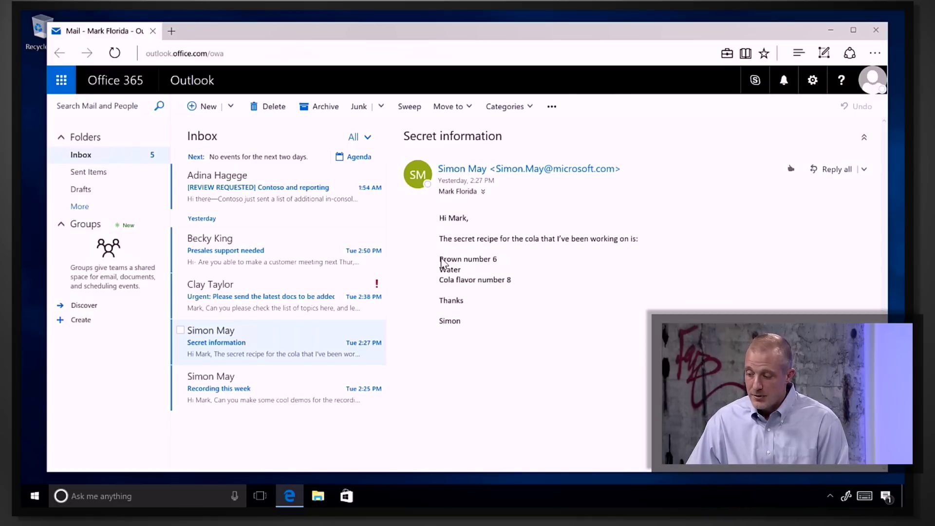
- Copy the three cola recipe lines from the email and search Windows for 'notepad'
drag(439, 259, 514, 291)
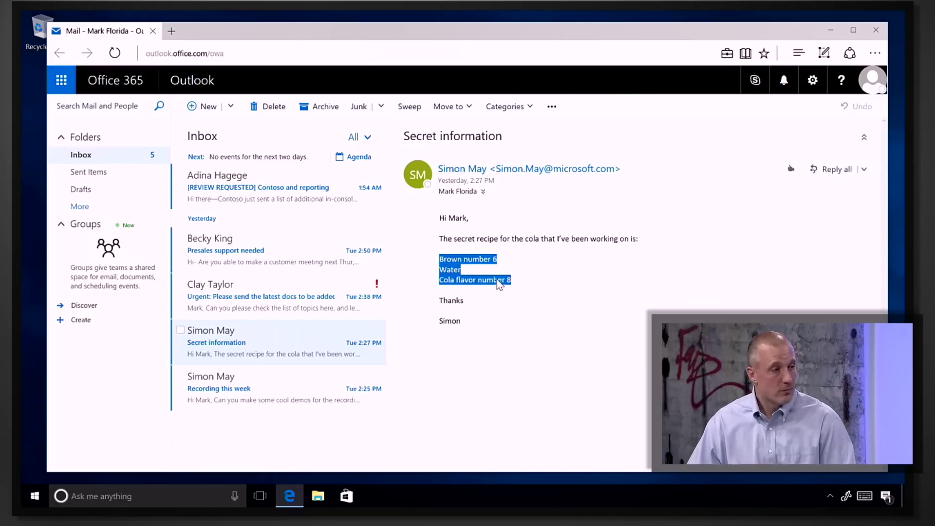
right_click(497, 280)
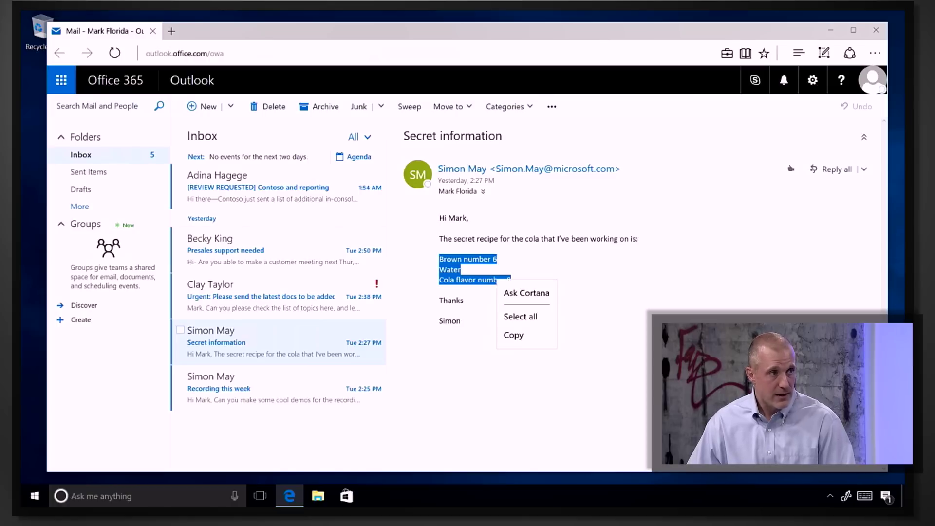
click(514, 335)
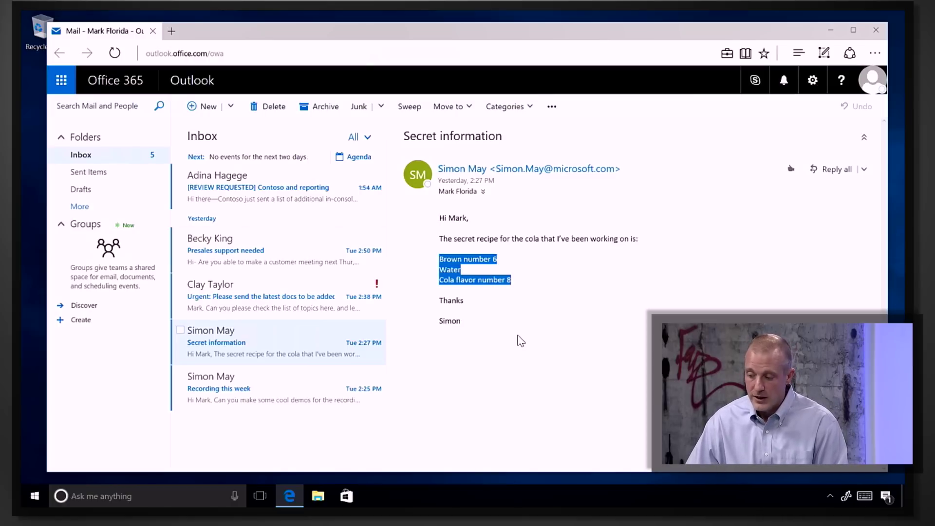
click(99, 497)
text(n)
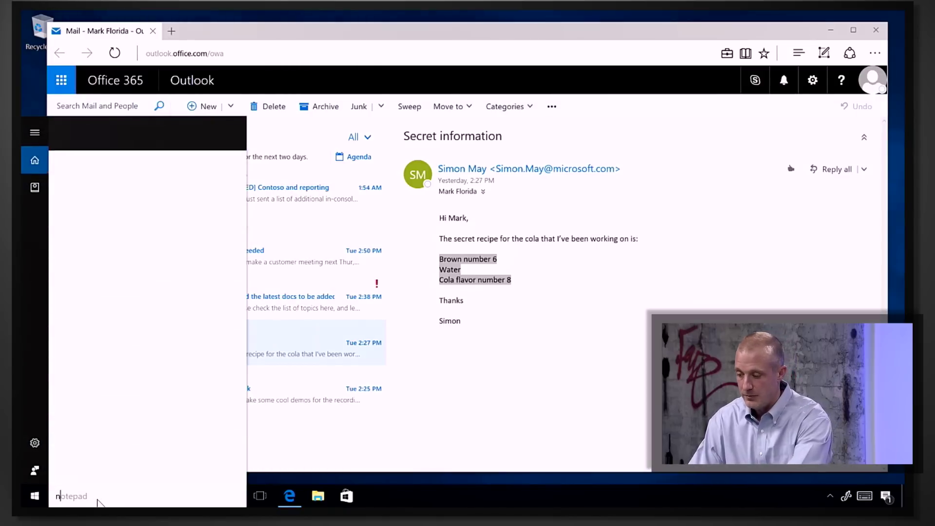
text(otepad)
- Paste the recipe into Notepad as personal content, then close Notepad without saving
key(Return)
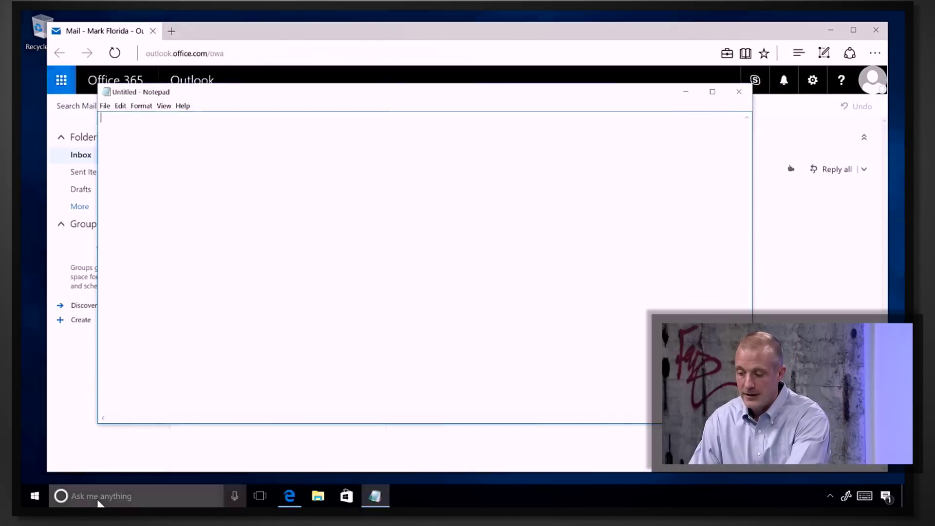
key(ctrl+v)
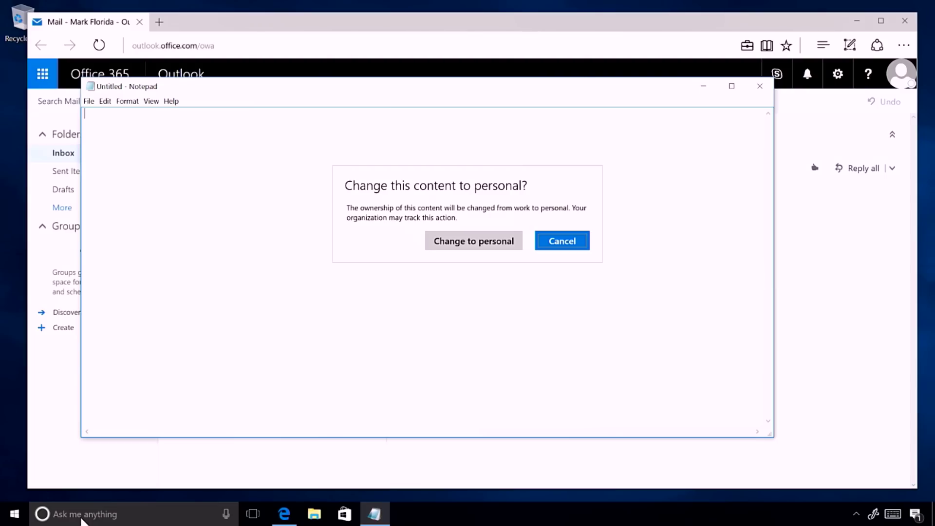
click(474, 241)
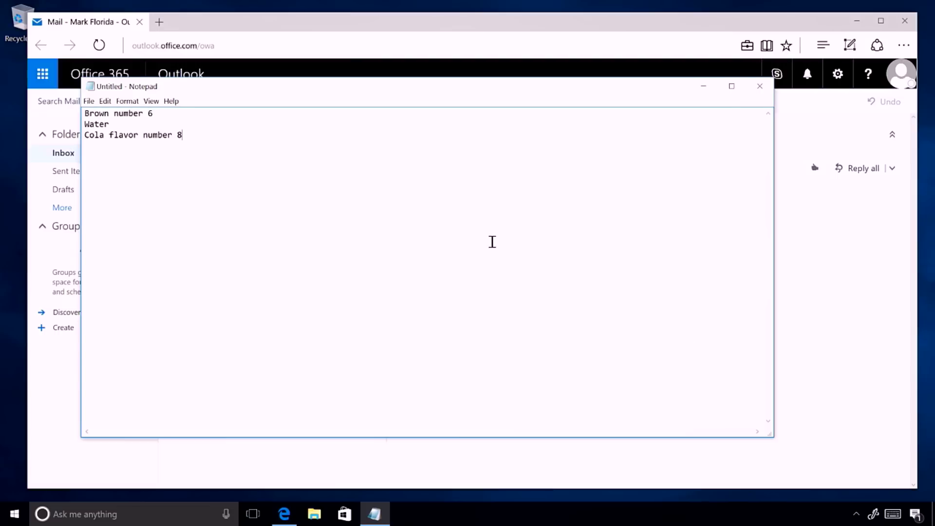
click(760, 86)
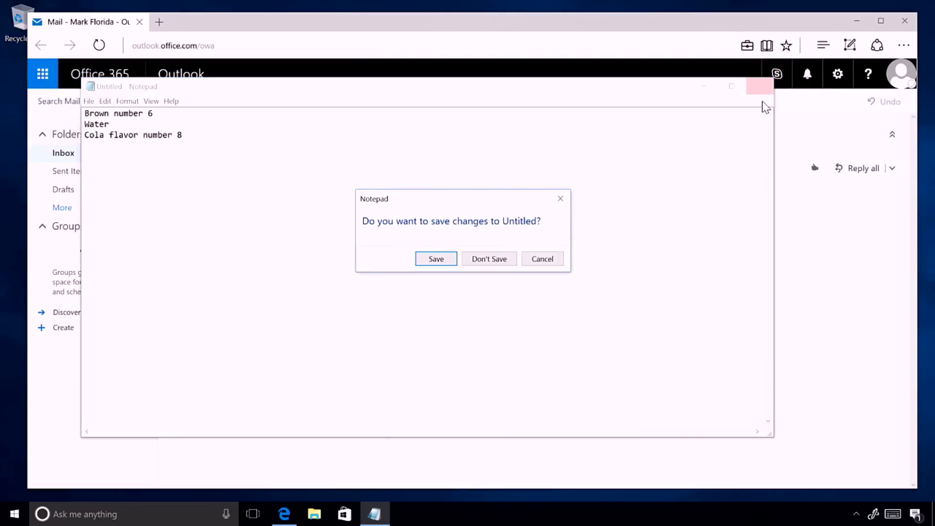
click(496, 262)
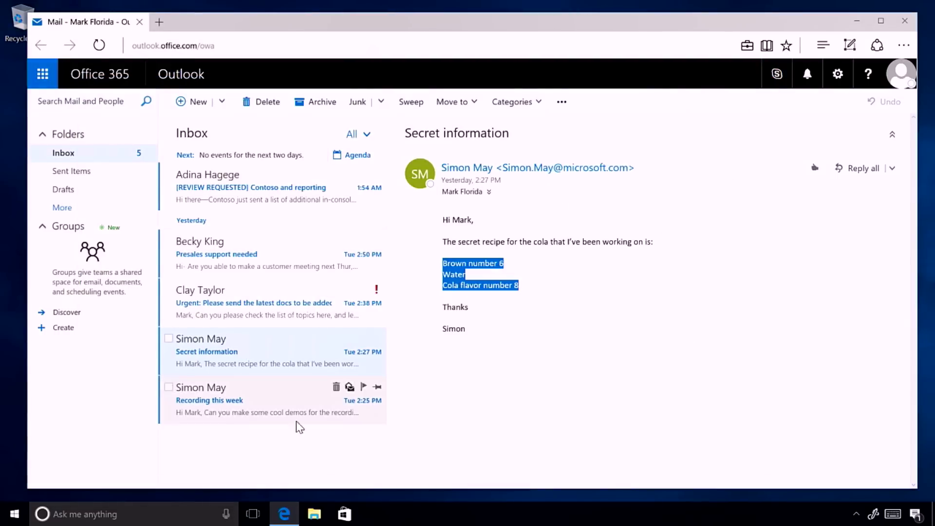
- Launch WordPad from search and paste the copied recipe lines into the new document
click(123, 520)
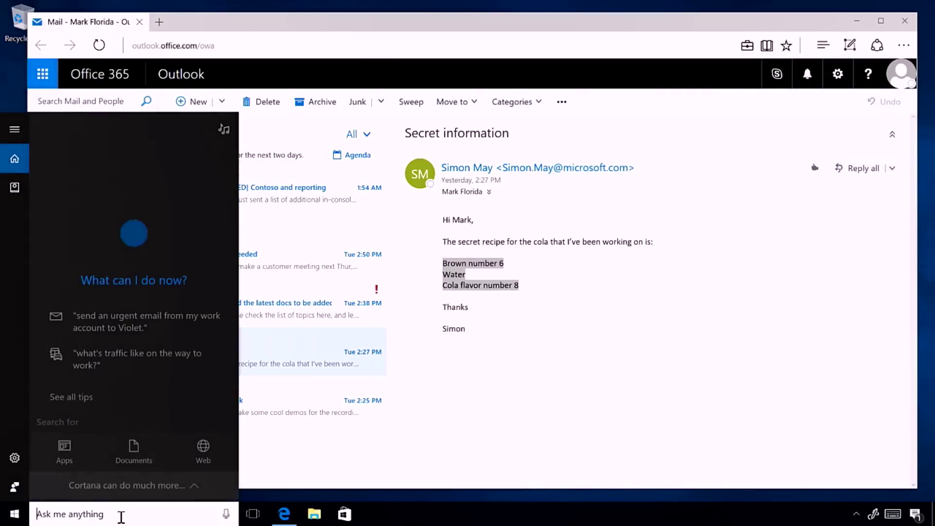
text(wordpad)
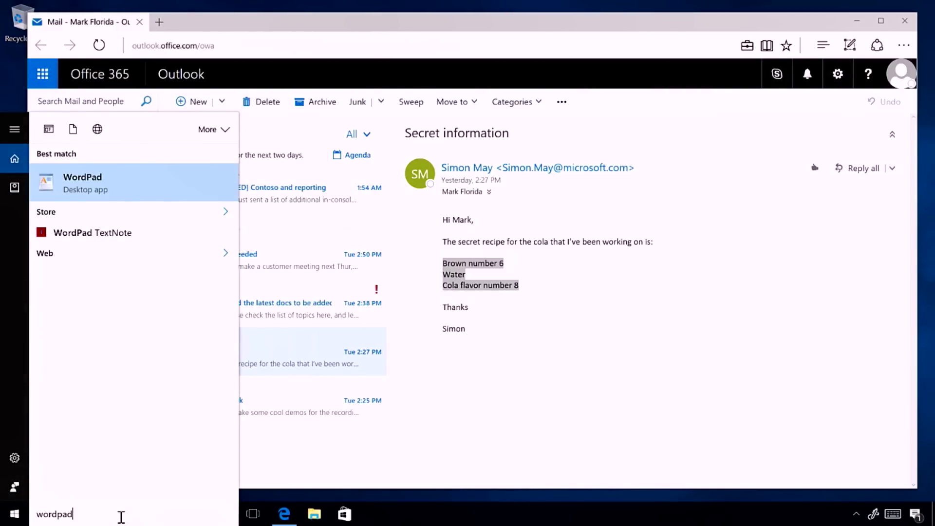
key(Return)
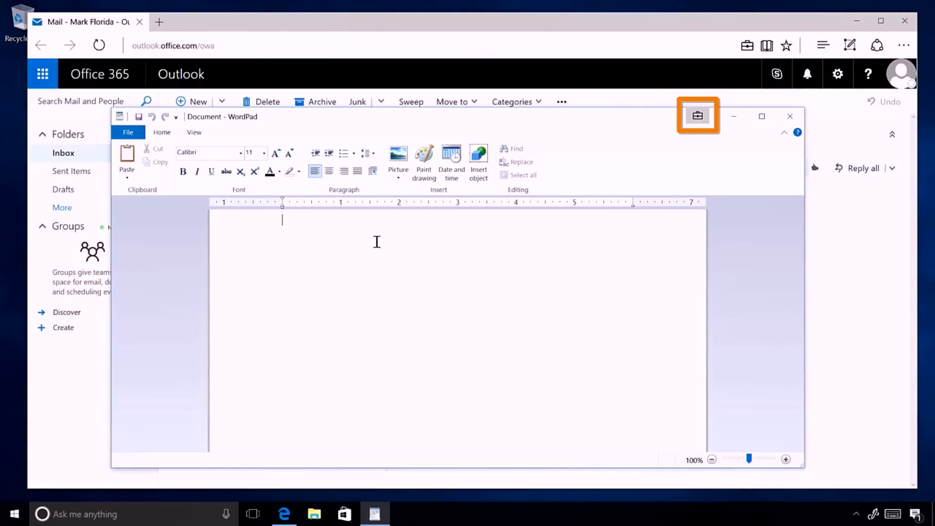
key(ctrl+v)
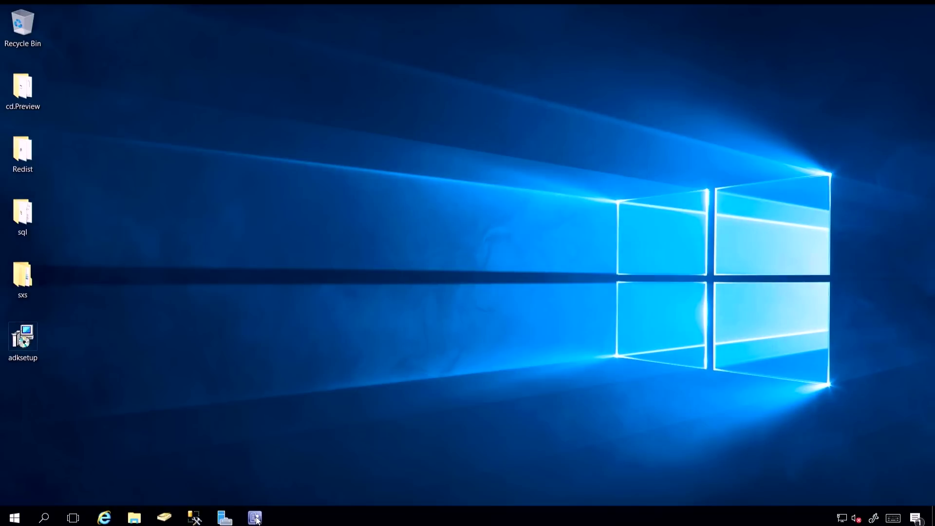
- In the Configuration Manager console, scroll the Windows 10 Servicing dashboard and start Create Servicing Plan
click(256, 519)
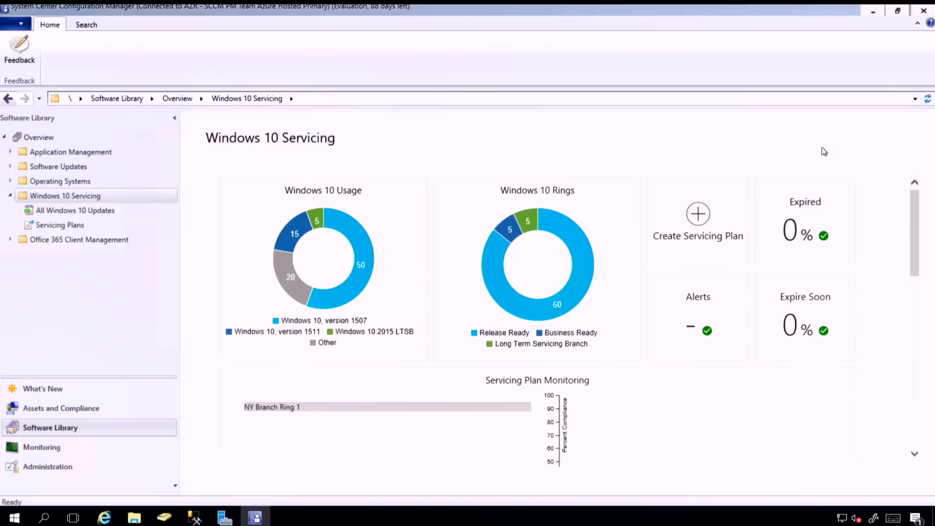
drag(914, 207, 911, 252)
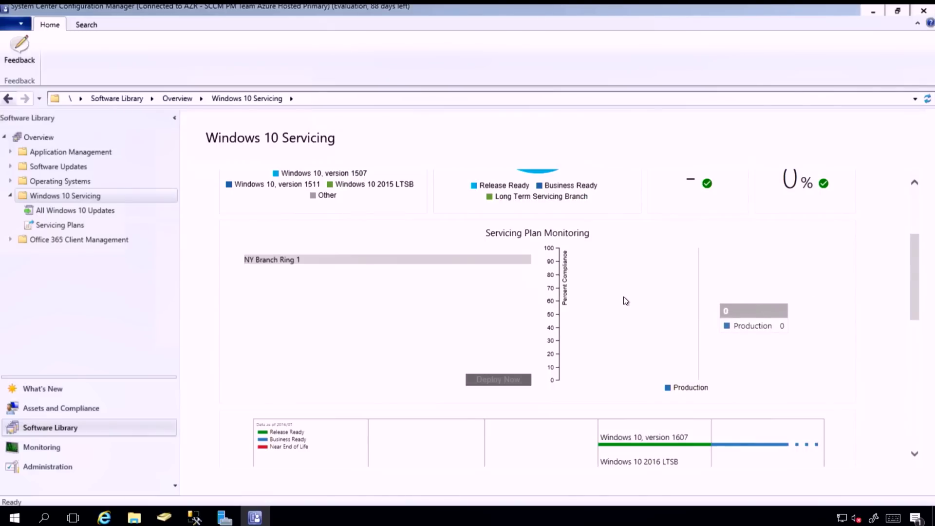
drag(913, 277, 910, 330)
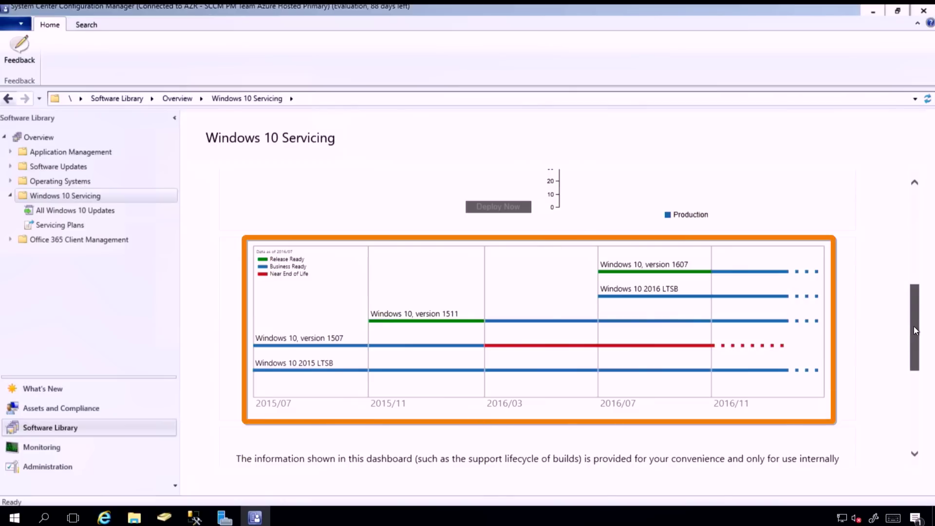
drag(913, 329, 917, 187)
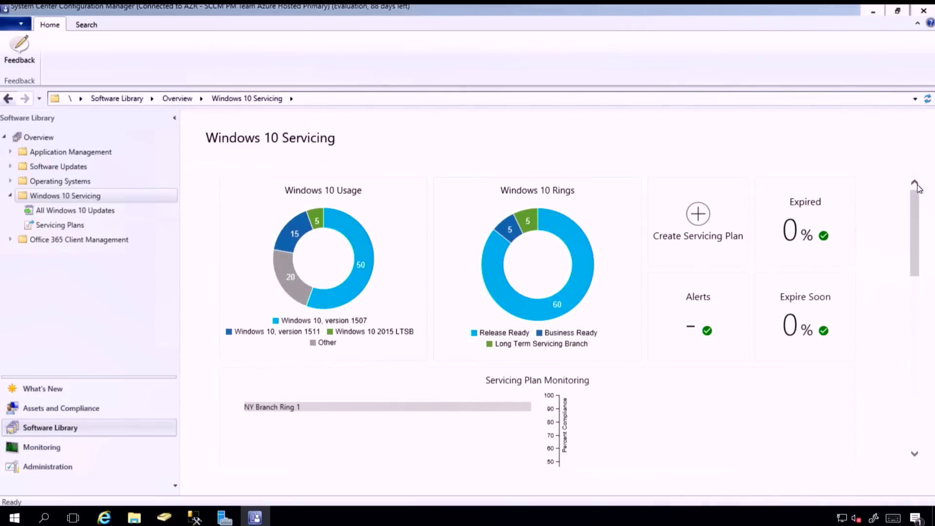
click(699, 217)
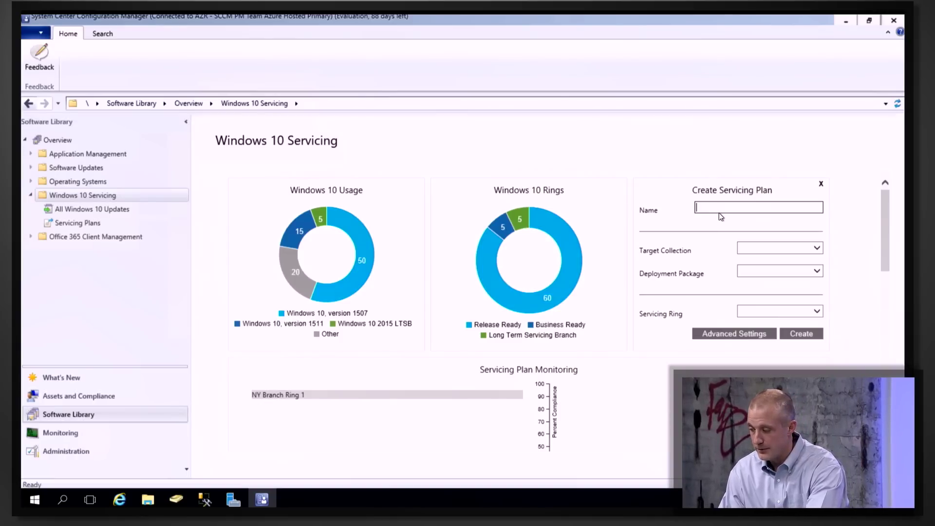
- Name the plan 'Windows Plan', targeting NY Branch with the Win10 Svcng package and Business Ready ring
text(Win)
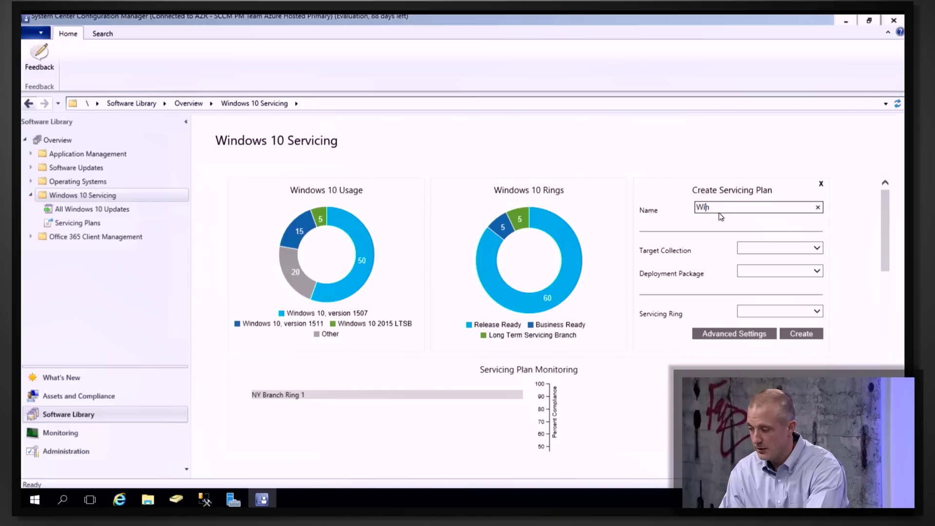
text(dows Plan)
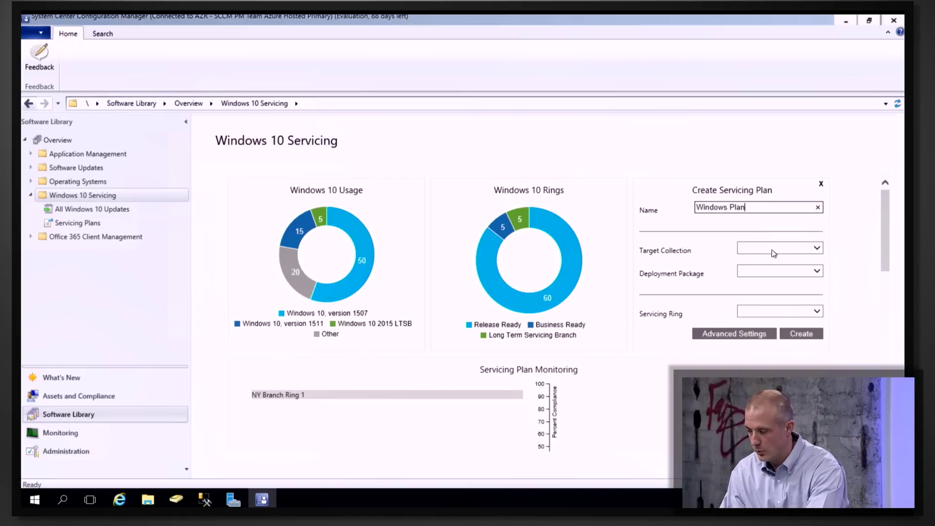
click(774, 250)
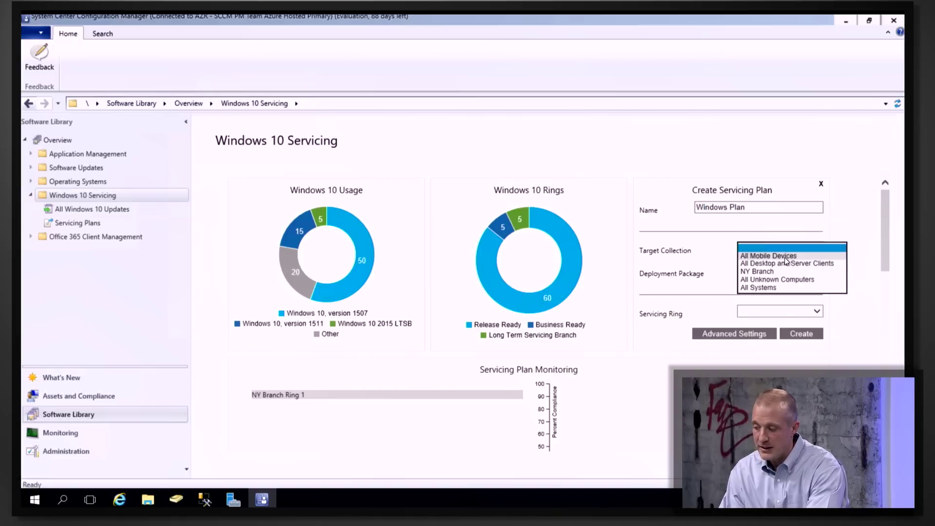
click(778, 271)
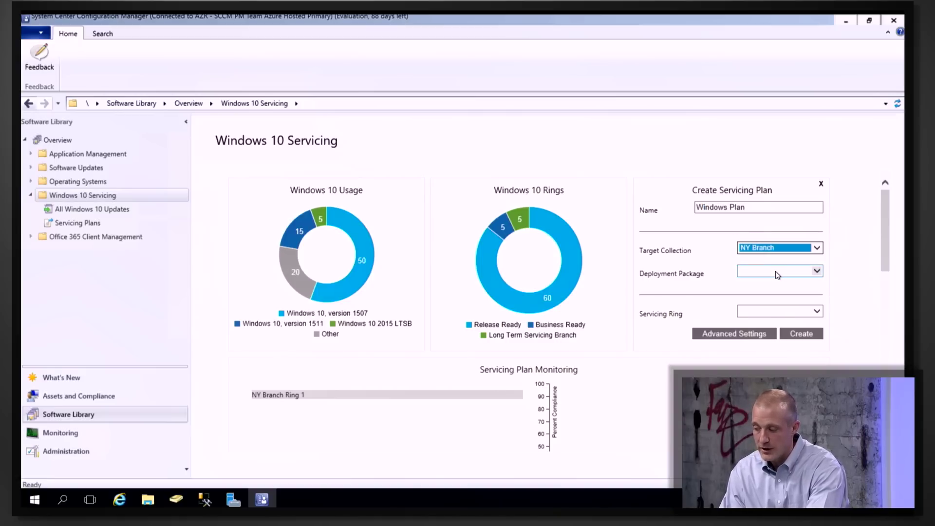
click(777, 274)
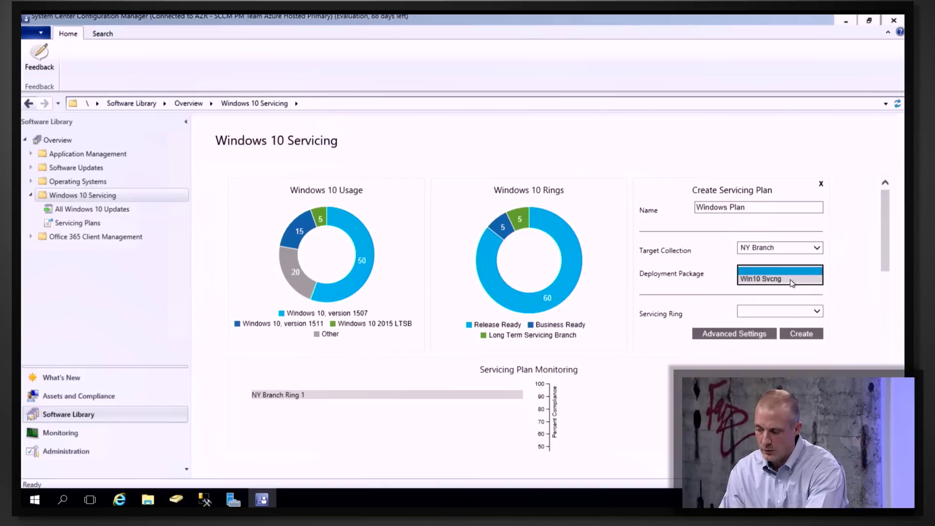
click(789, 279)
click(816, 311)
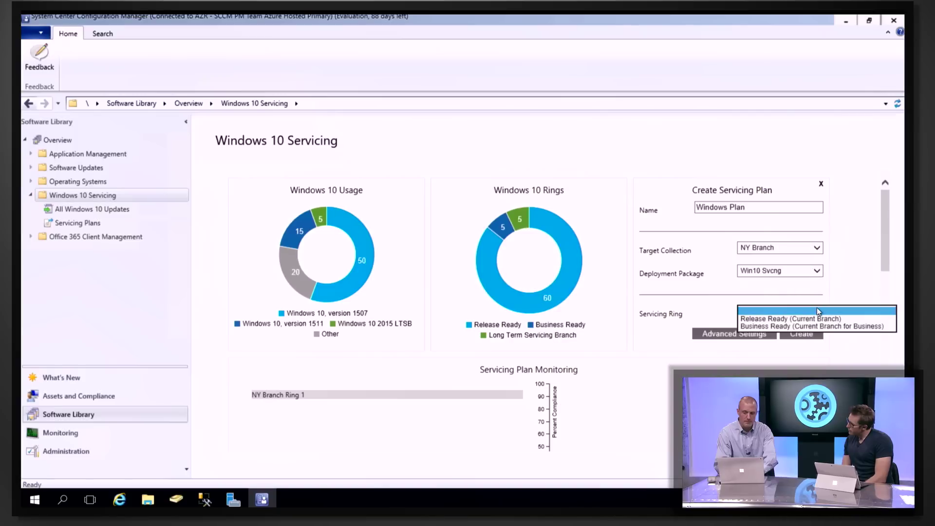
click(791, 325)
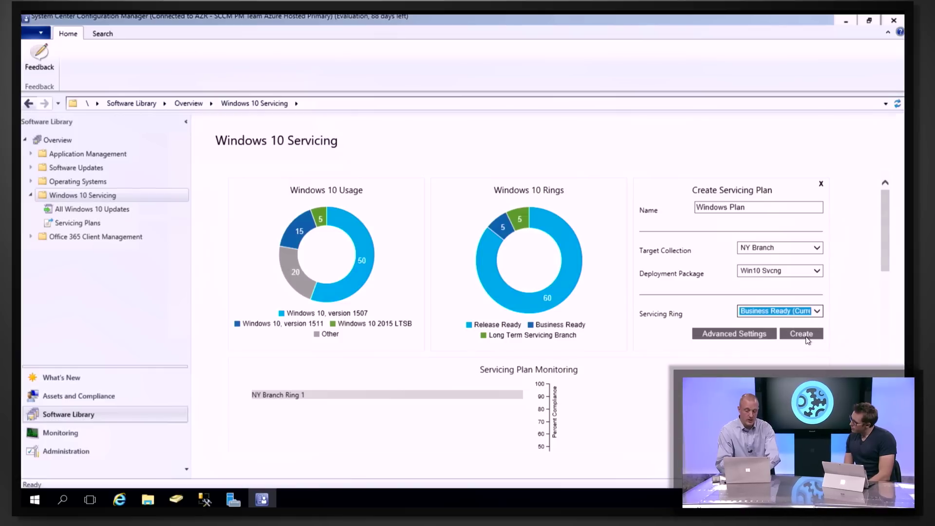
- Create the plan, confirm it, and display the Servicing Plans list
click(804, 335)
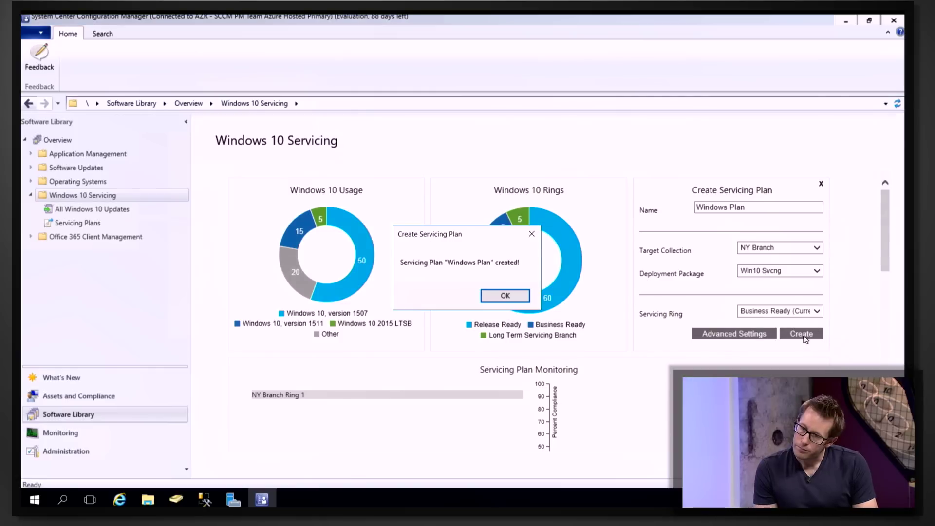
click(511, 294)
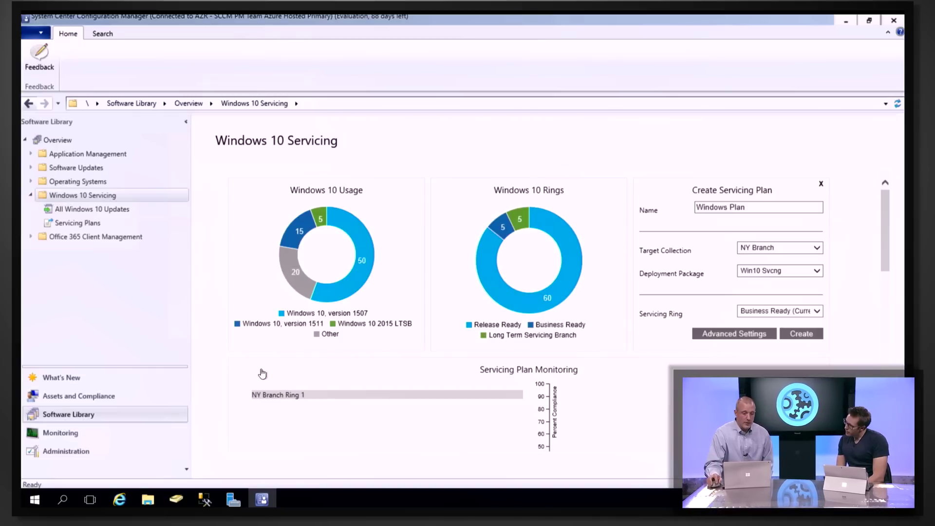
click(81, 222)
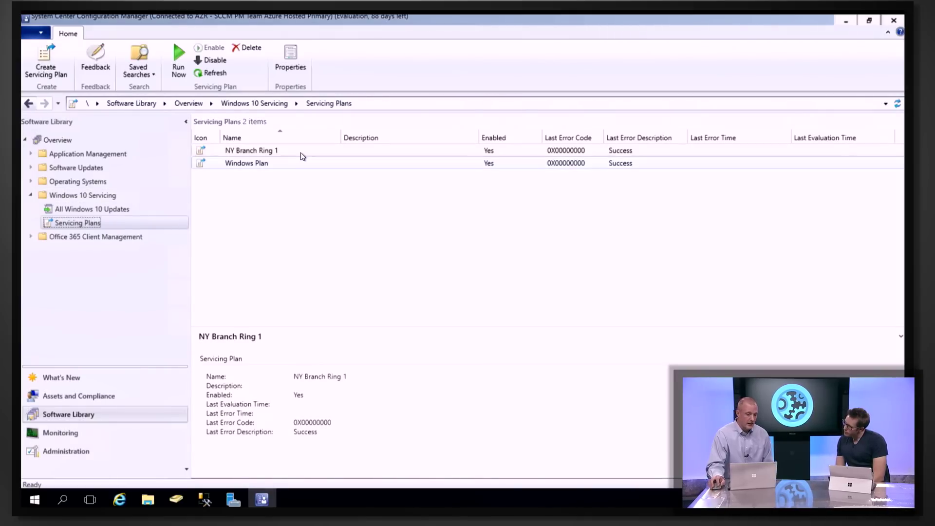
- Review NY Branch Ring 1's deployment settings, NY Branch target, and Business Ready ring with 52-day deferral
click(287, 152)
double_click(287, 152)
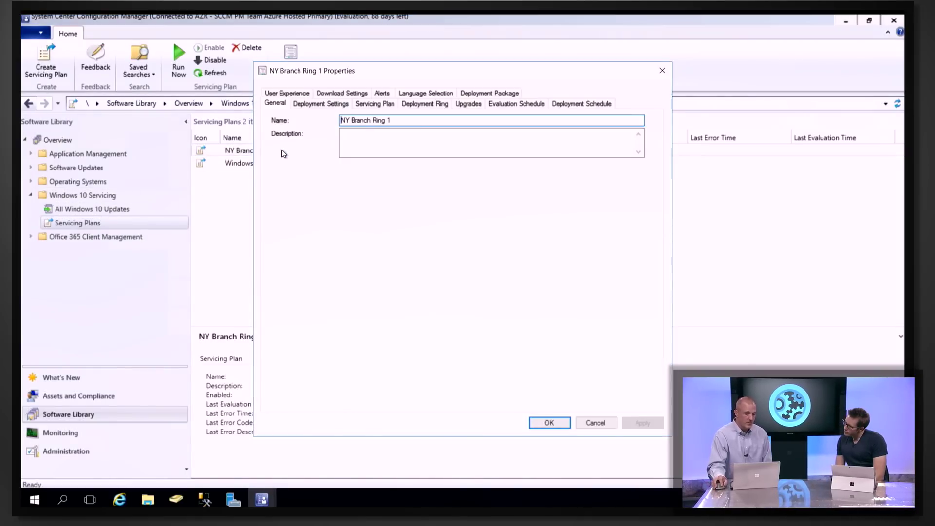
click(322, 103)
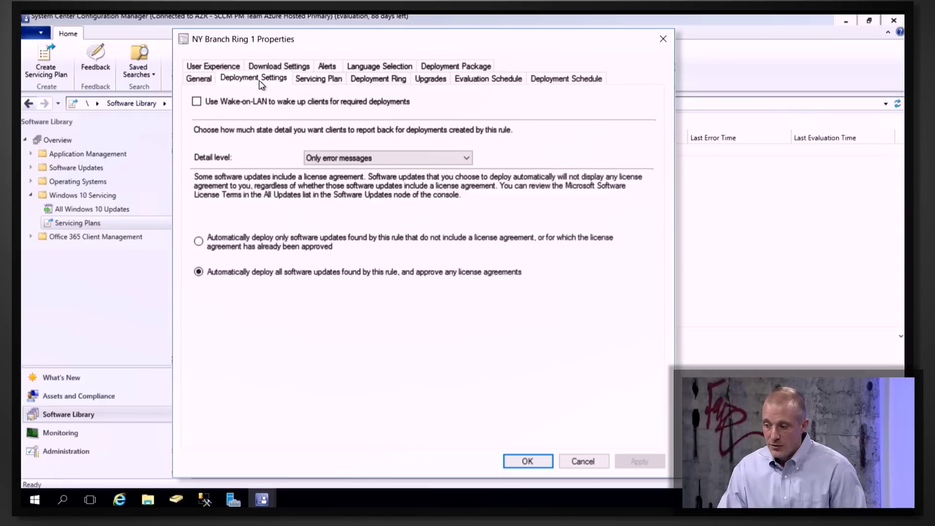
click(310, 79)
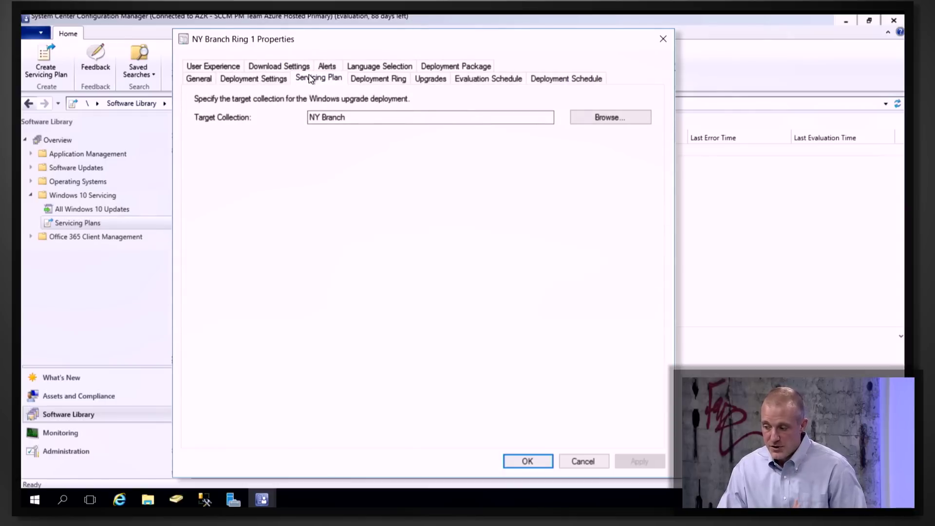
click(400, 81)
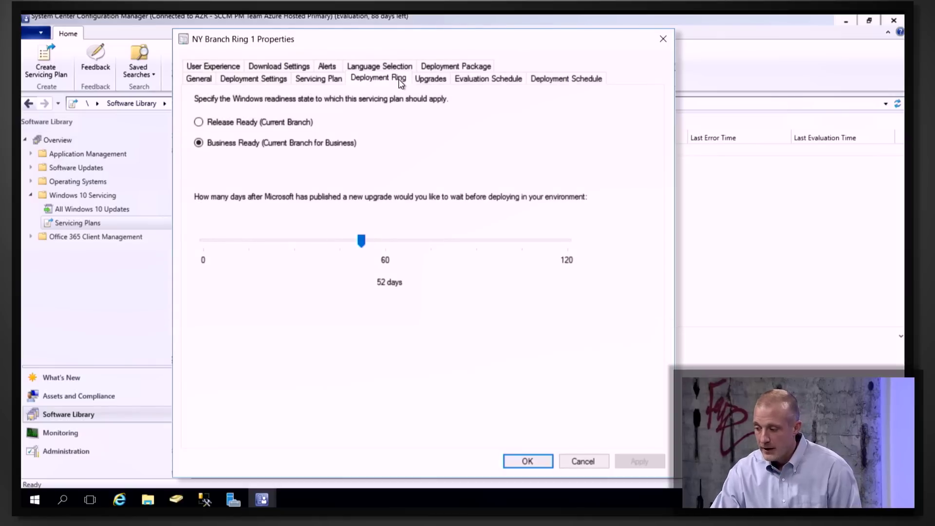